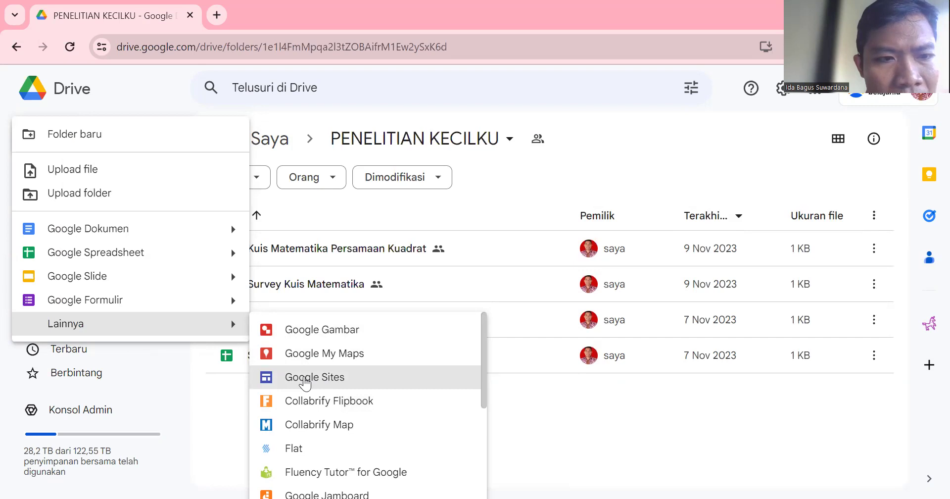
Create a new Google Site in the shared PENELITIAN KECILKU folder and begin editing its title.
{"action": "left_click", "coordinate": [305, 382]}
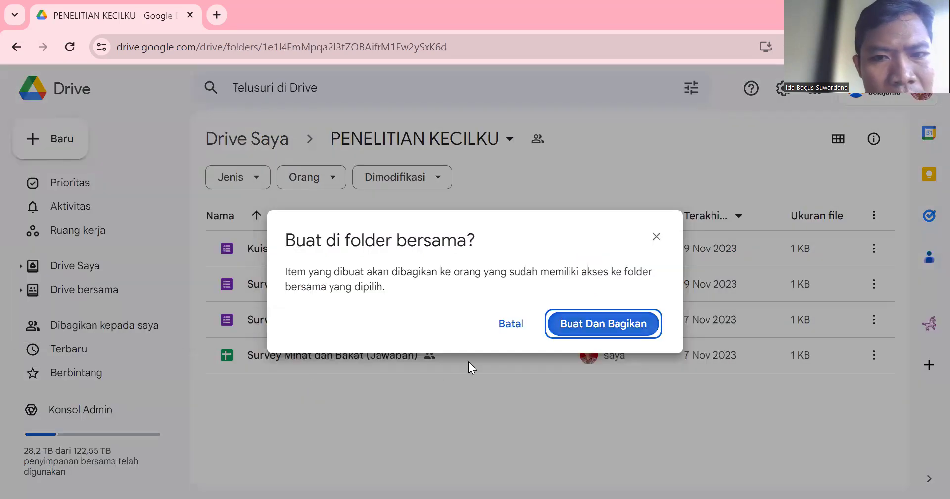
{"action": "left_click", "coordinate": [608, 326]}
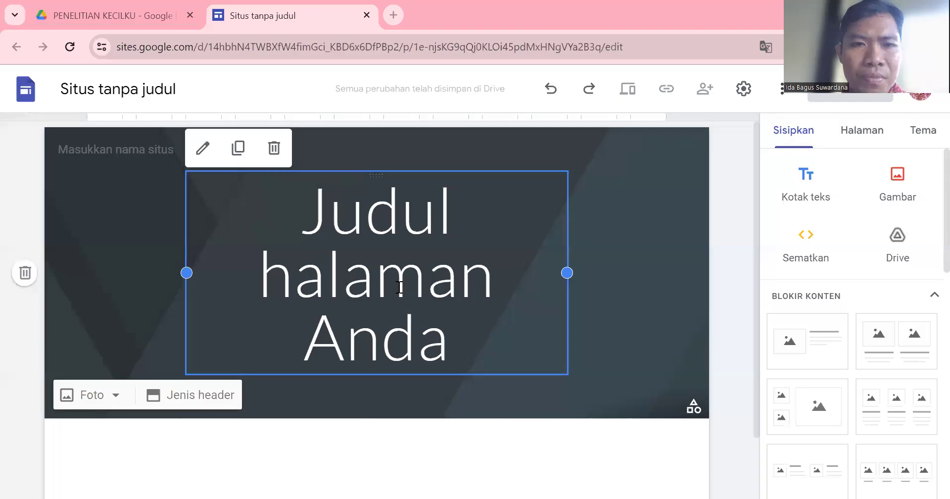
{"action": "left_click", "coordinate": [400, 287]}
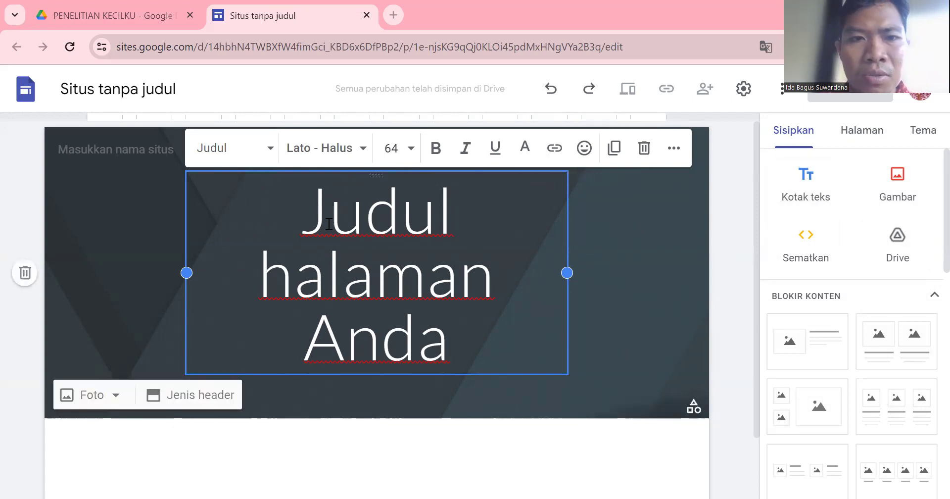
Replace the placeholder page title with the owner's full name.
{"action": "left_click_drag", "start_coordinate": [310, 221], "coordinate": [458, 343]}
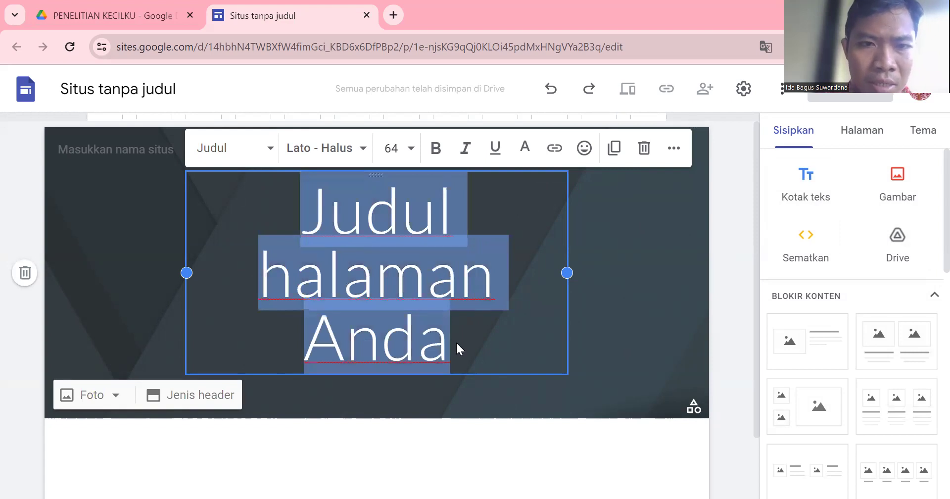
{"action": "key", "text": "BackSpace"}
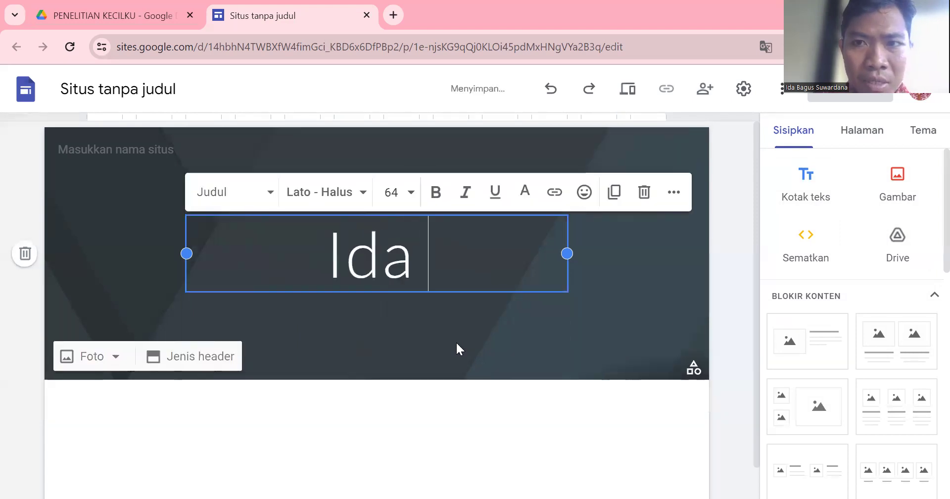
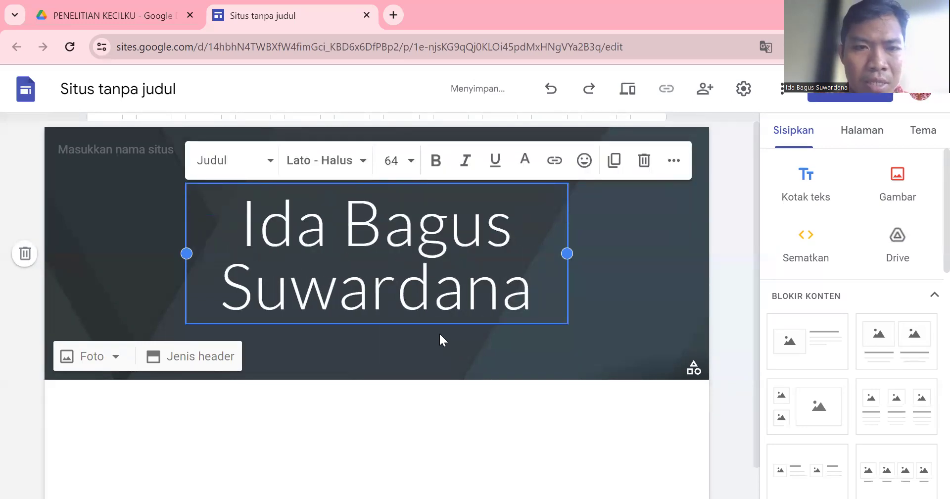
Format the new title in Arial at size 30.
{"action": "left_click_drag", "start_coordinate": [241, 223], "coordinate": [526, 283]}
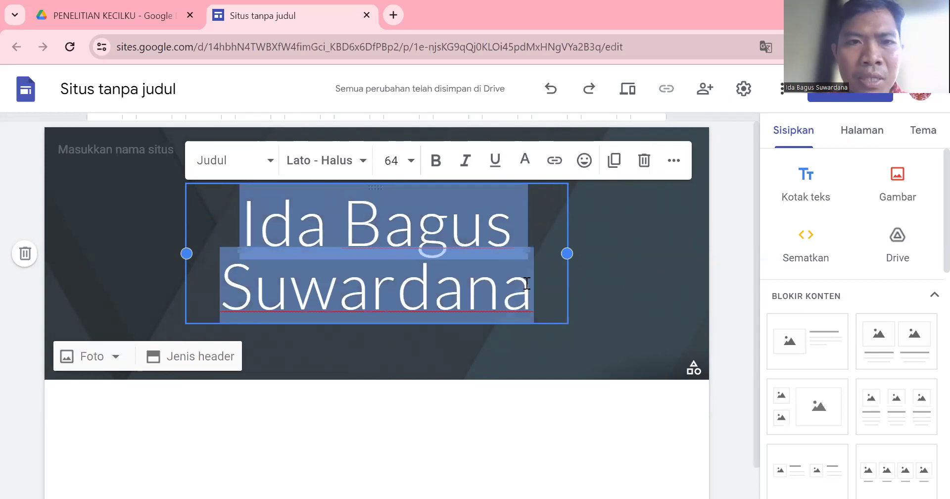
{"action": "left_click", "coordinate": [363, 168]}
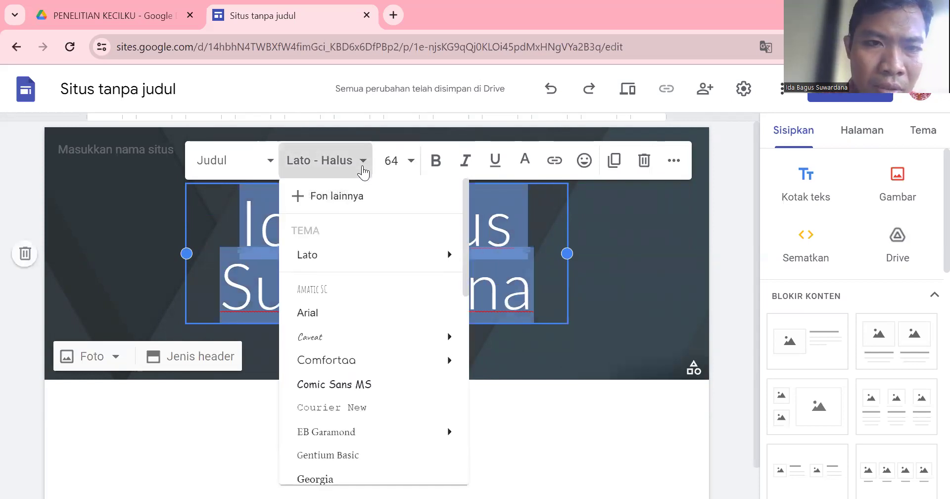
{"action": "left_click", "coordinate": [318, 313]}
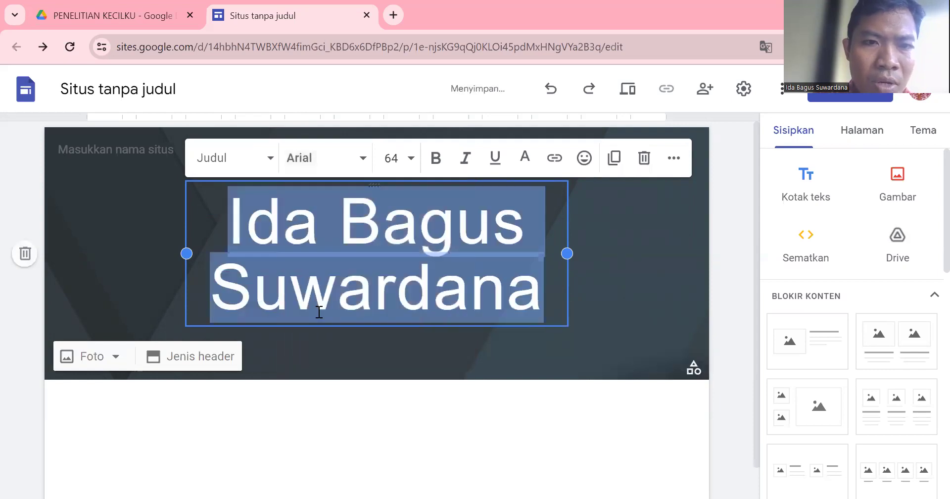
{"action": "left_click", "coordinate": [411, 160]}
{"action": "left_click", "coordinate": [411, 160]}
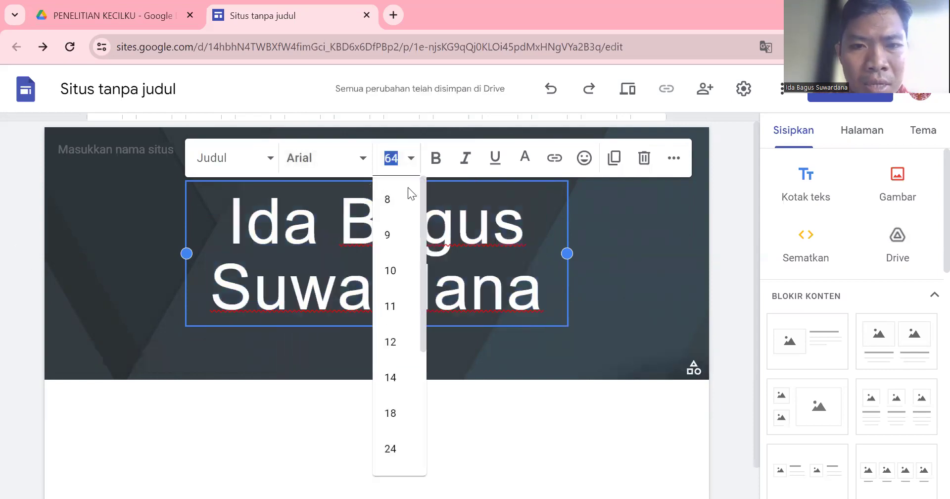
{"action": "scroll", "coordinate": [390, 386], "scroll_direction": "down", "scroll_amount": 1}
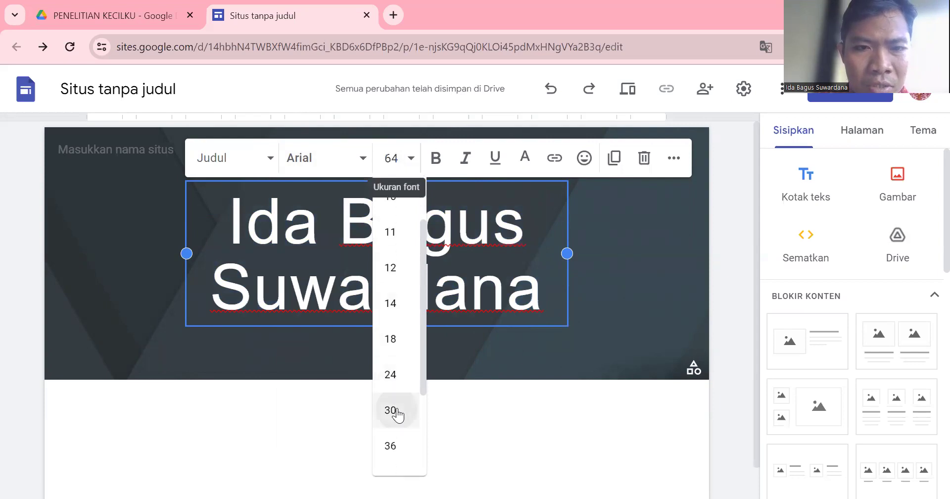
{"action": "left_click", "coordinate": [396, 409]}
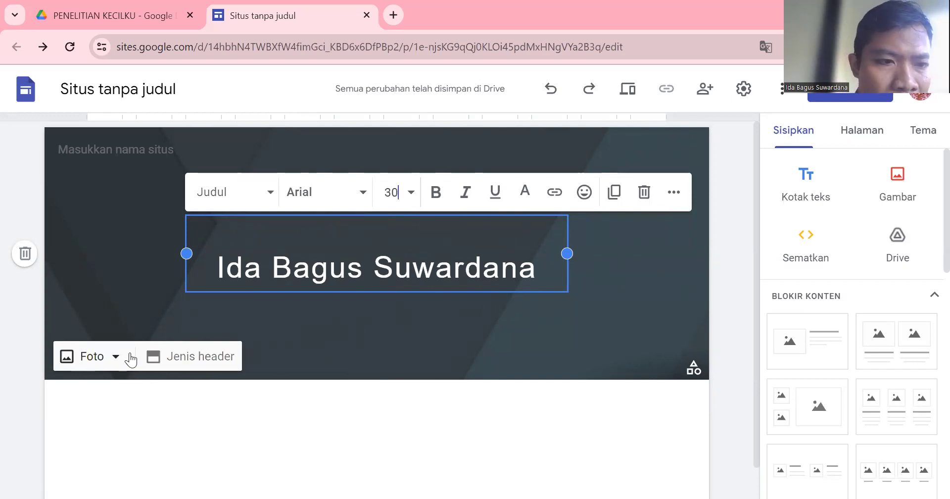
Upload the last photo from Pictures > 2324 TK Outing Mangrove as the header background.
{"action": "left_click", "coordinate": [97, 365]}
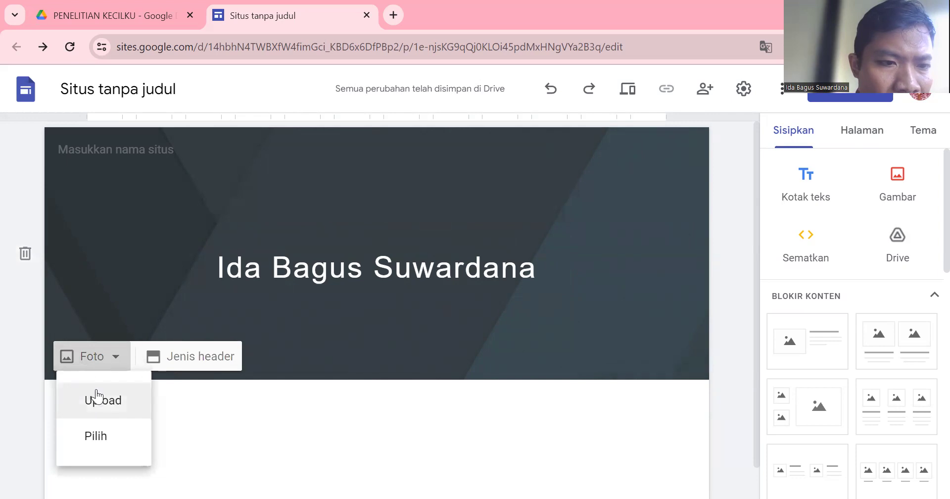
{"action": "left_click", "coordinate": [98, 407]}
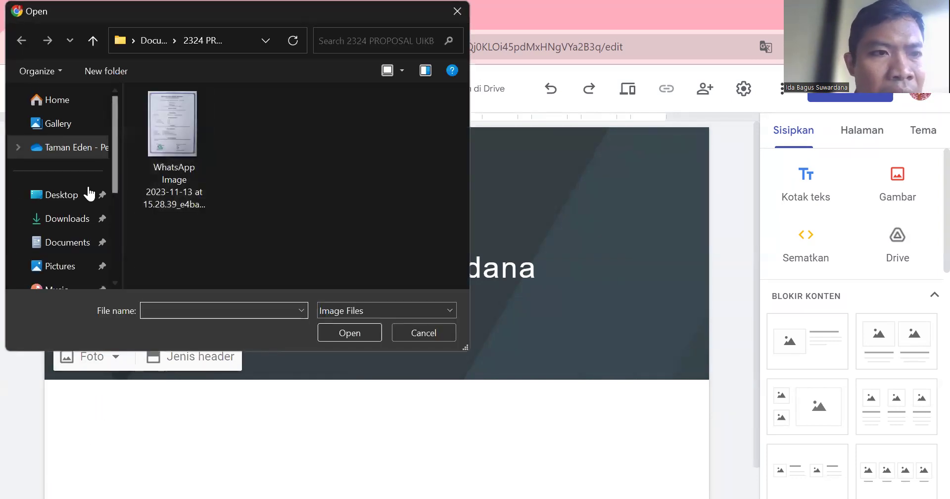
{"action": "left_click", "coordinate": [80, 268]}
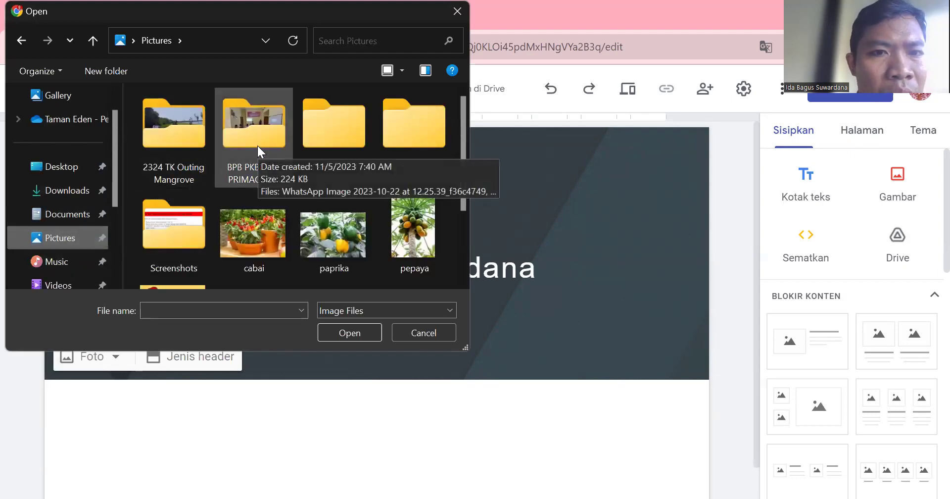
{"action": "left_click", "coordinate": [170, 125]}
{"action": "double_click", "coordinate": [170, 124]}
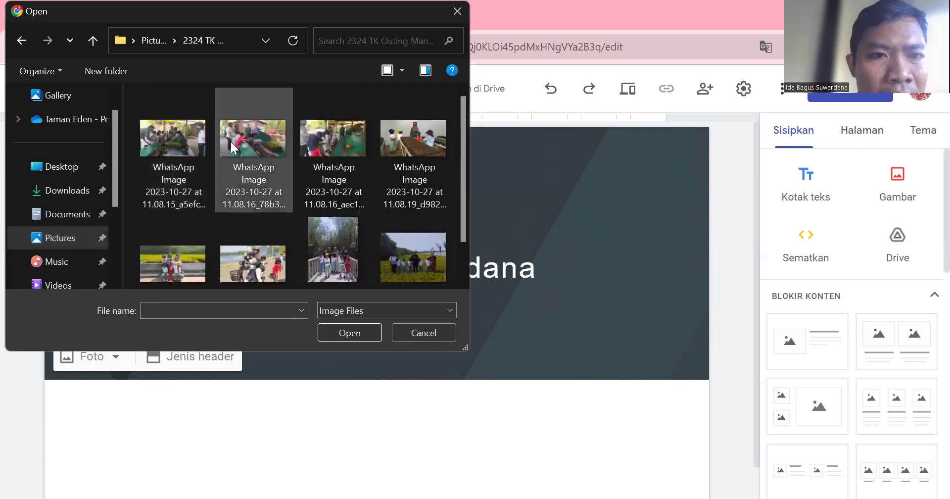
{"action": "left_click", "coordinate": [383, 255]}
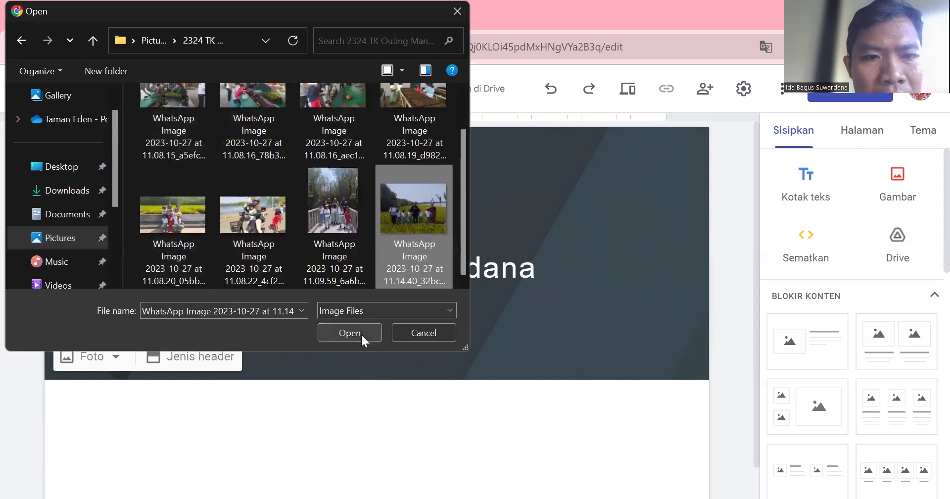
{"action": "left_click", "coordinate": [361, 334]}
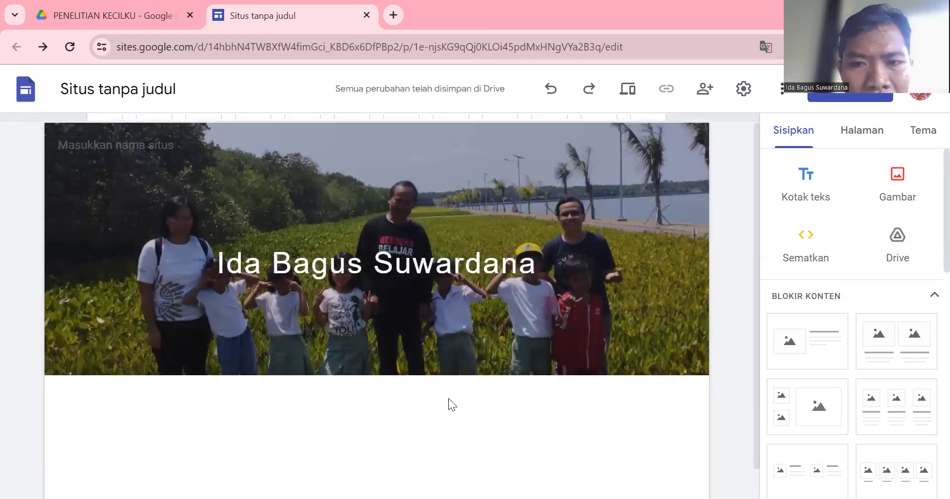
{"action": "scroll", "coordinate": [448, 397], "scroll_direction": "down", "scroll_amount": 1}
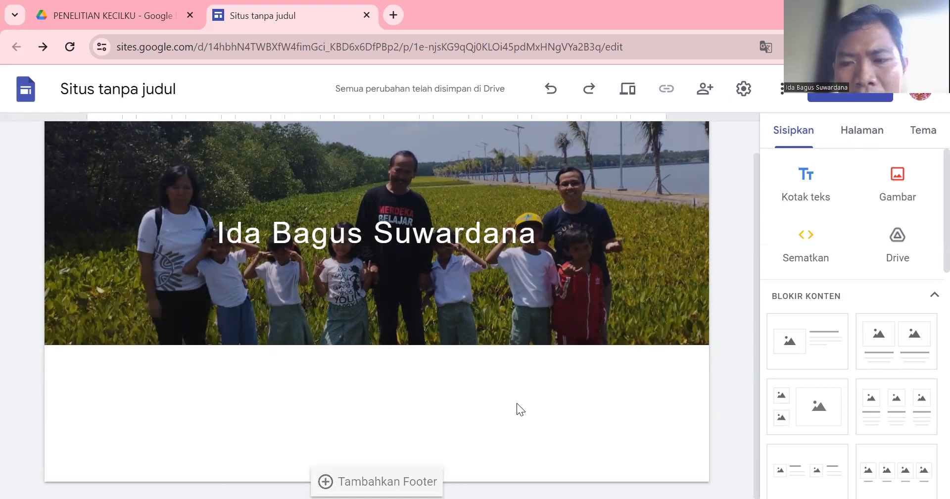
Insert an image-and-text section titled 'Keterampilan Pemberdayaan - Berkebun'.
{"action": "left_click", "coordinate": [802, 355]}
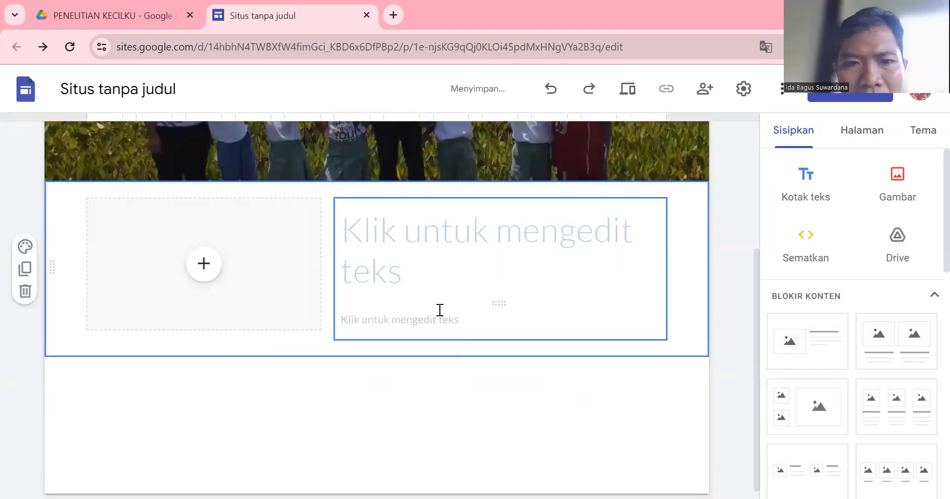
{"action": "left_click", "coordinate": [365, 239]}
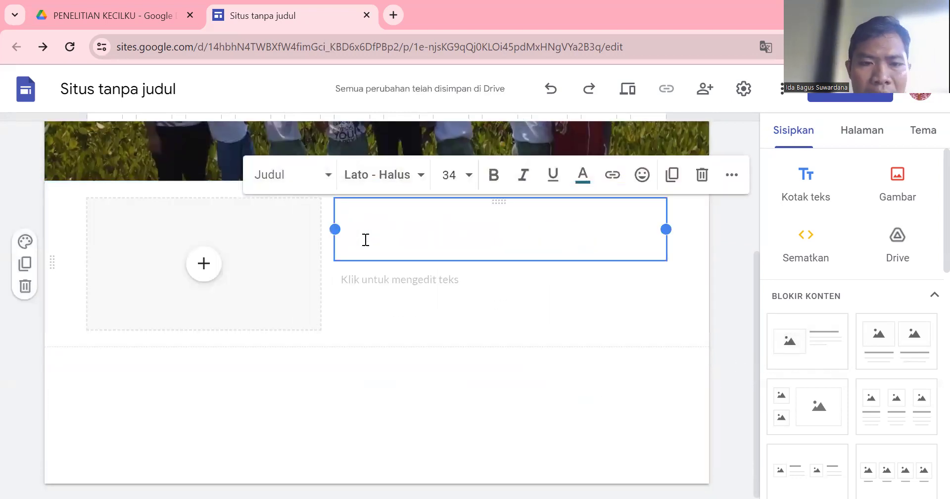
{"action": "type", "text": "Ke"}
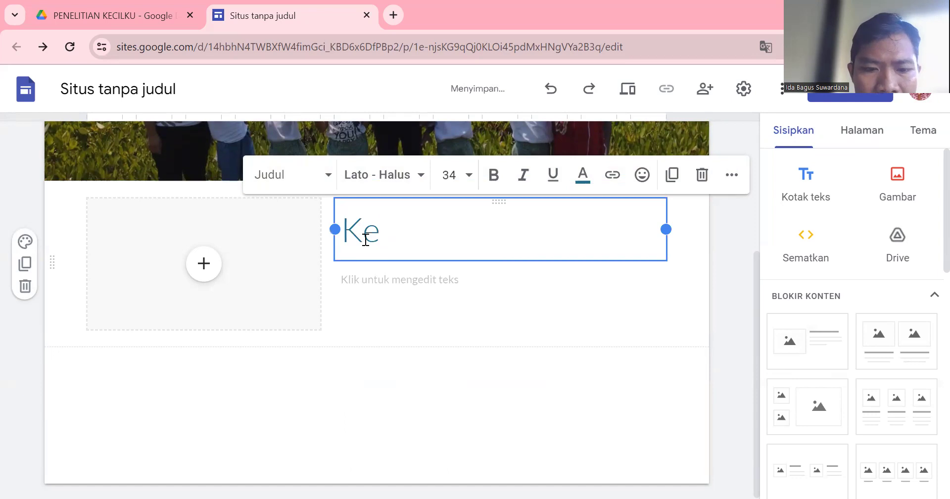
{"action": "type", "text": "terampil"}
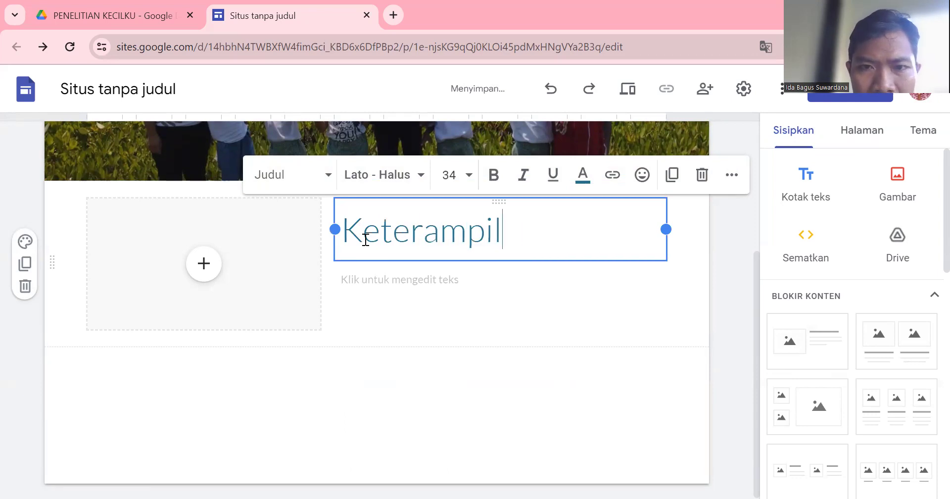
{"action": "type", "text": "an "}
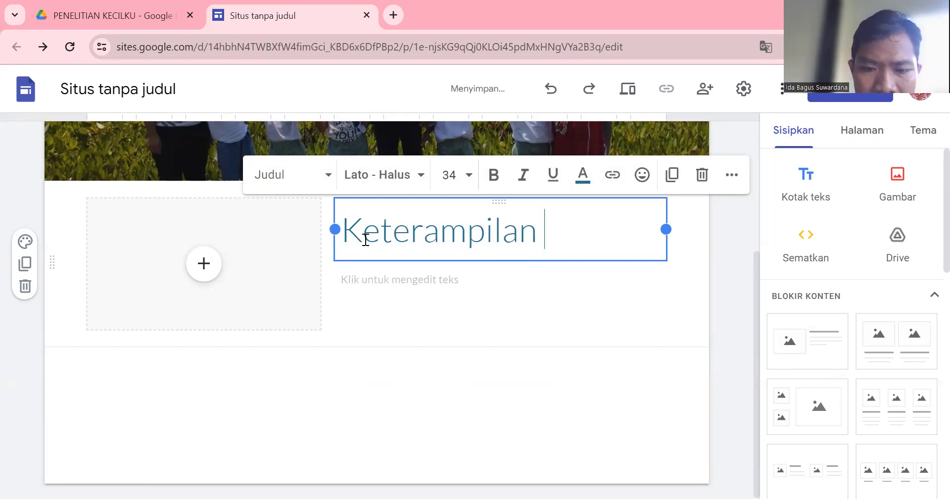
{"action": "type", "text": "Pember"}
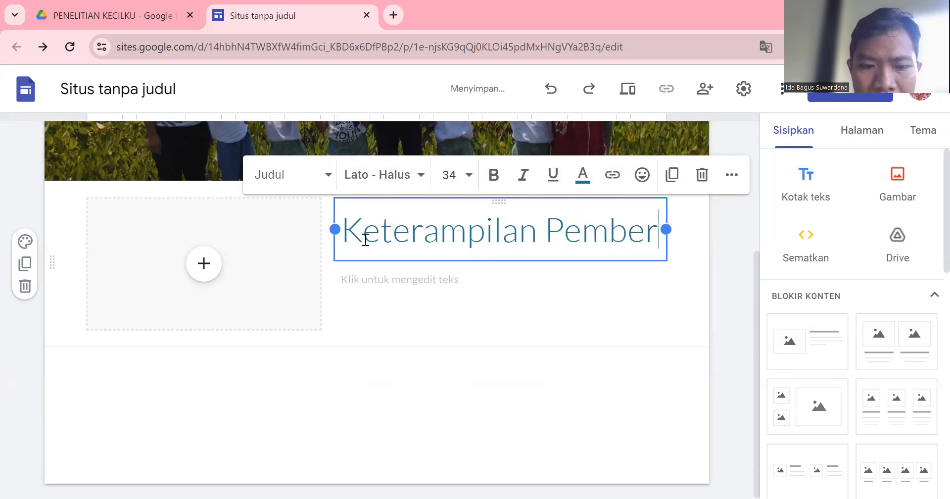
{"action": "type", "text": "dayaan - Berk"}
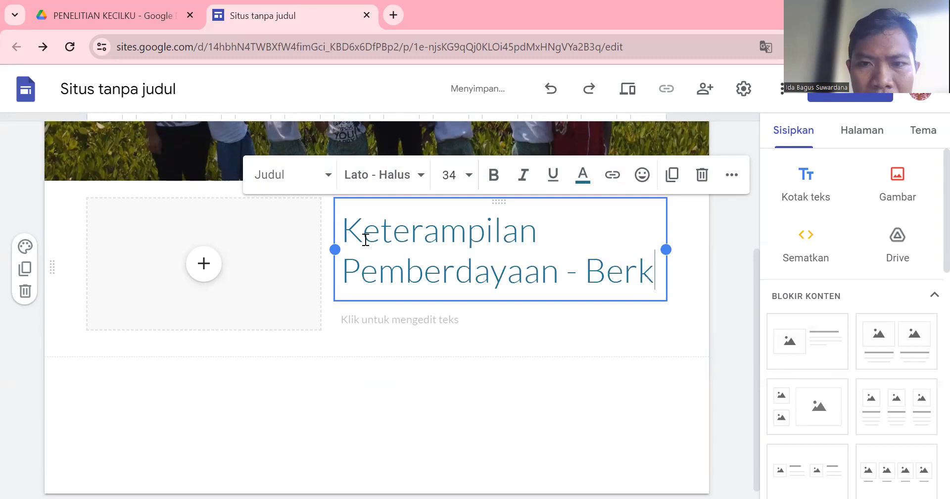
{"action": "type", "text": "ebun"}
Set the section title to size 24 in Arial.
{"action": "left_click_drag", "start_coordinate": [346, 232], "coordinate": [500, 303]}
{"action": "left_click", "coordinate": [455, 170]}
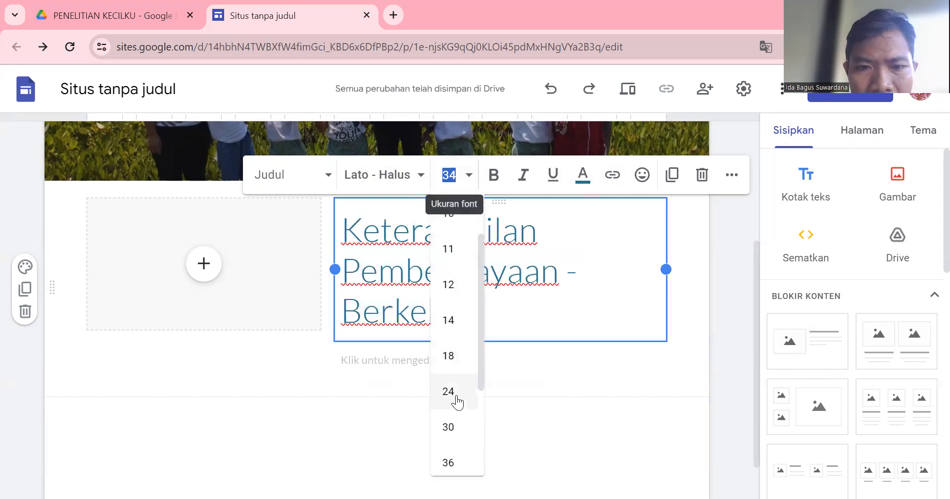
{"action": "left_click", "coordinate": [455, 395]}
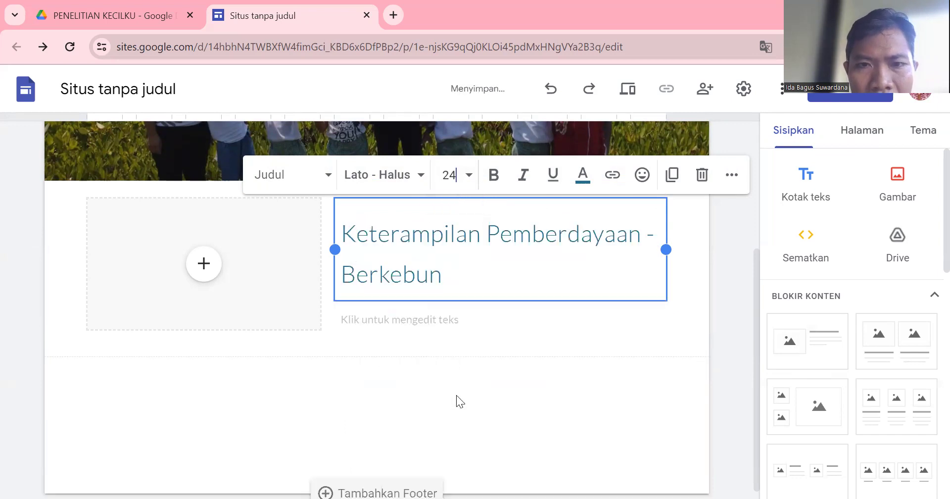
{"action": "left_click", "coordinate": [420, 179]}
{"action": "left_click", "coordinate": [380, 327]}
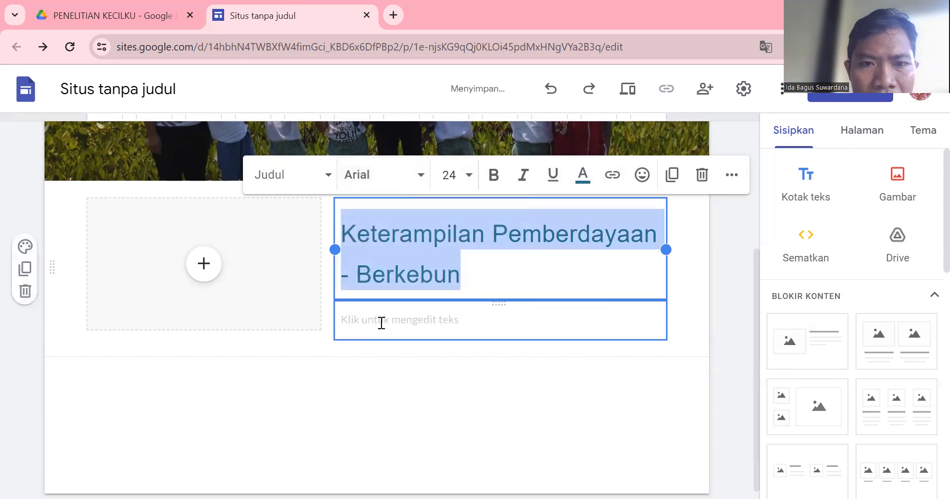
{"action": "left_click", "coordinate": [201, 269]}
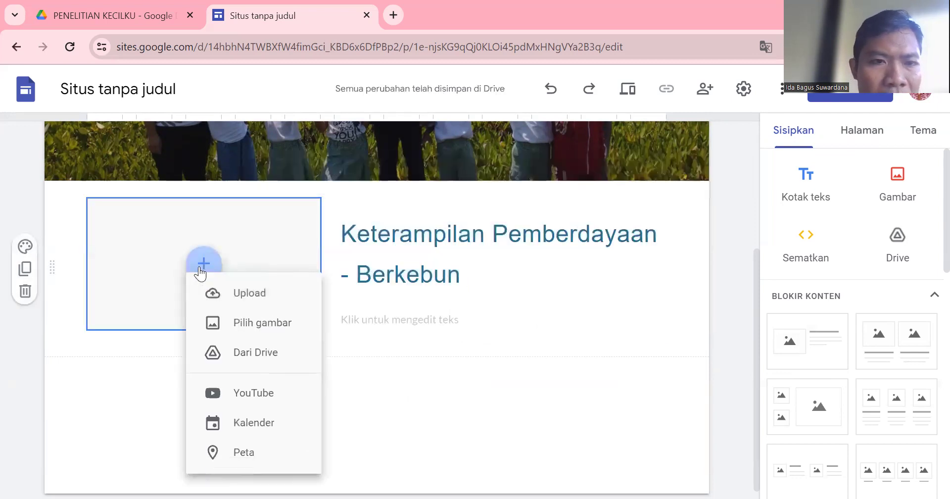
Upload the first WhatsApp gardening photo into the image slot beside the Berkebun heading.
{"action": "left_click", "coordinate": [245, 303]}
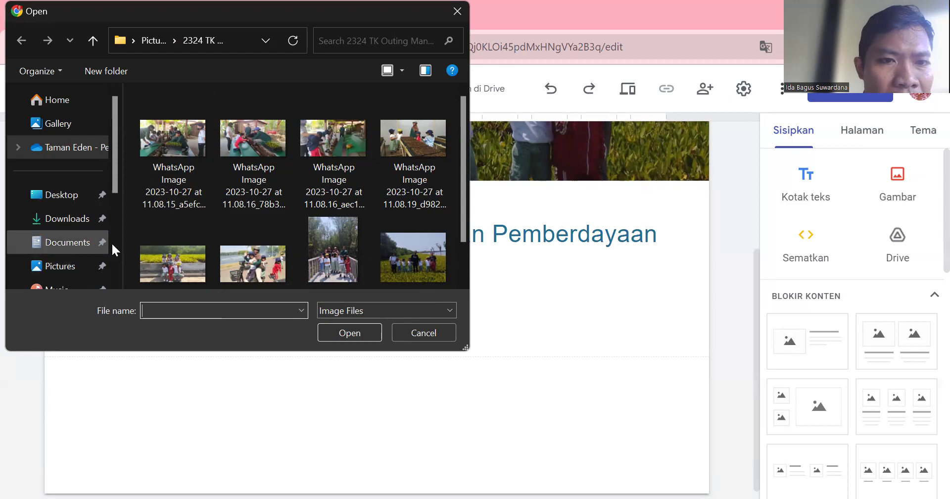
{"action": "scroll", "coordinate": [254, 180], "scroll_direction": "down", "scroll_amount": 1}
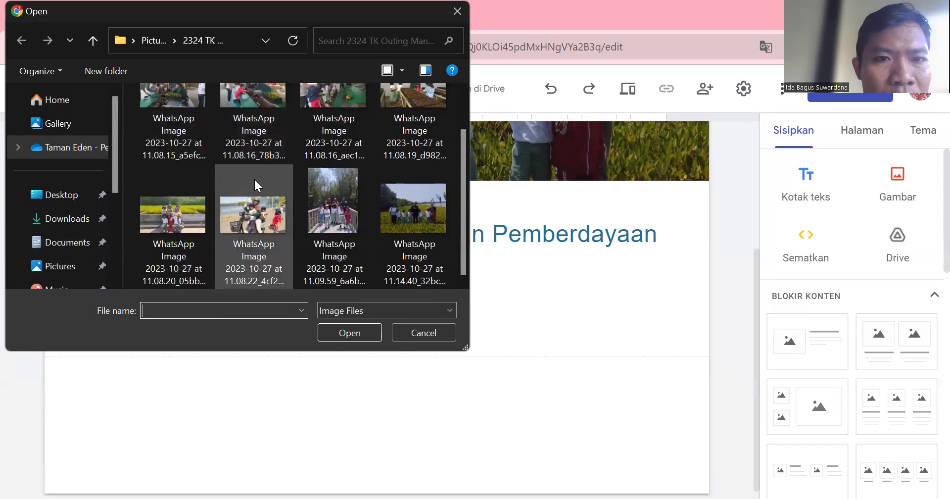
{"action": "scroll", "coordinate": [216, 177], "scroll_direction": "up", "scroll_amount": 1}
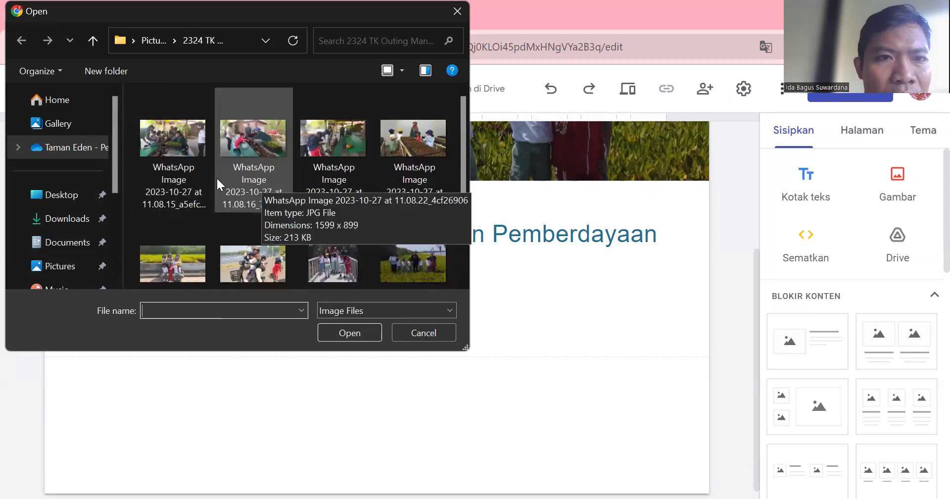
{"action": "left_click", "coordinate": [177, 141]}
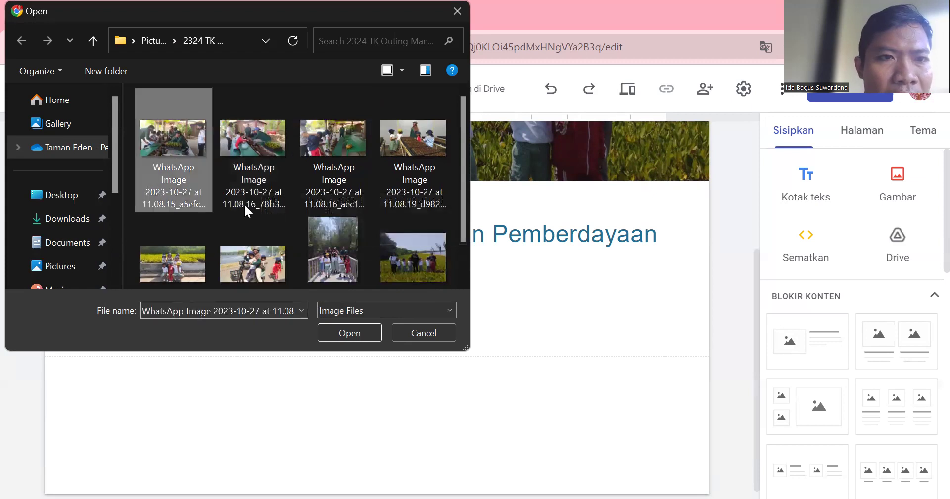
{"action": "left_click", "coordinate": [354, 324]}
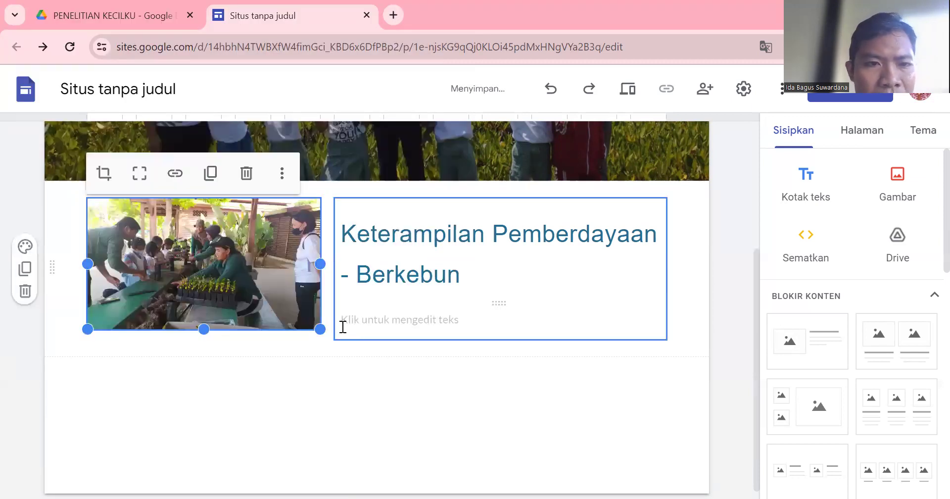
{"action": "left_click", "coordinate": [273, 365]}
{"action": "left_click", "coordinate": [221, 282]}
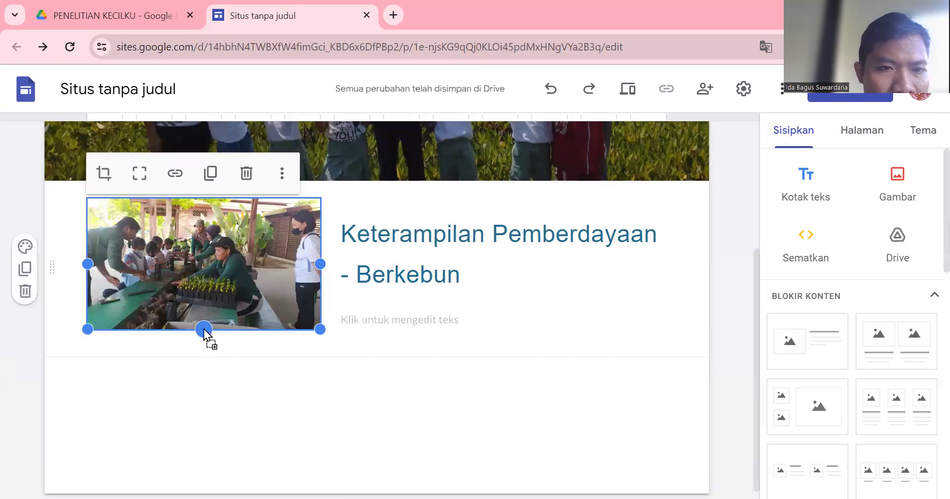
Write the gardening caption ending 'Saya menanam pohon pepaya.' under the Berkebun heading.
{"action": "left_click", "coordinate": [394, 256]}
{"action": "left_click_drag", "start_coordinate": [341, 229], "coordinate": [466, 273]}
{"action": "left_click", "coordinate": [434, 325]}
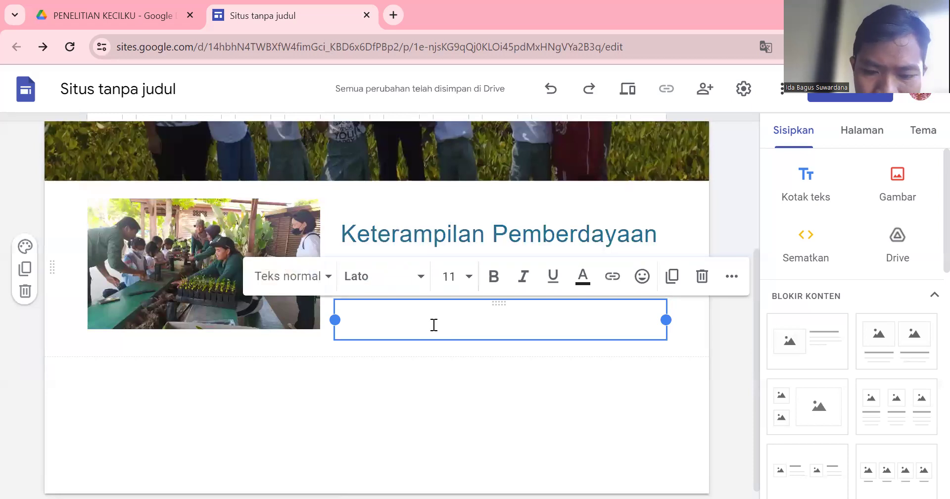
{"action": "type", "text": "Ga"}
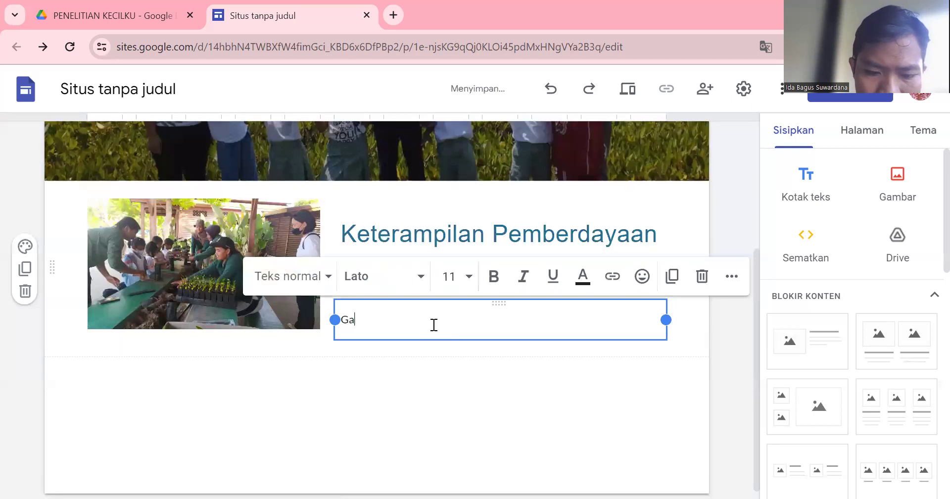
{"action": "type", "text": "mbar di samping"}
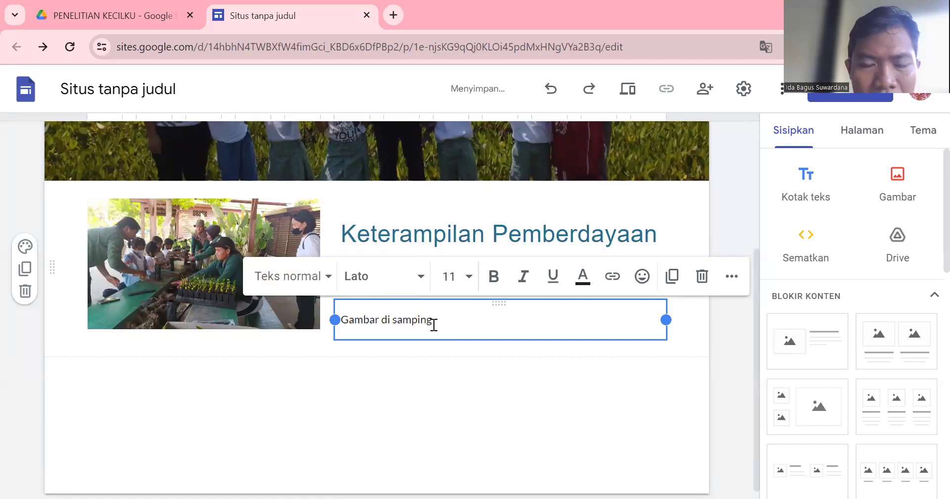
{"action": "type", "text": " adalah"}
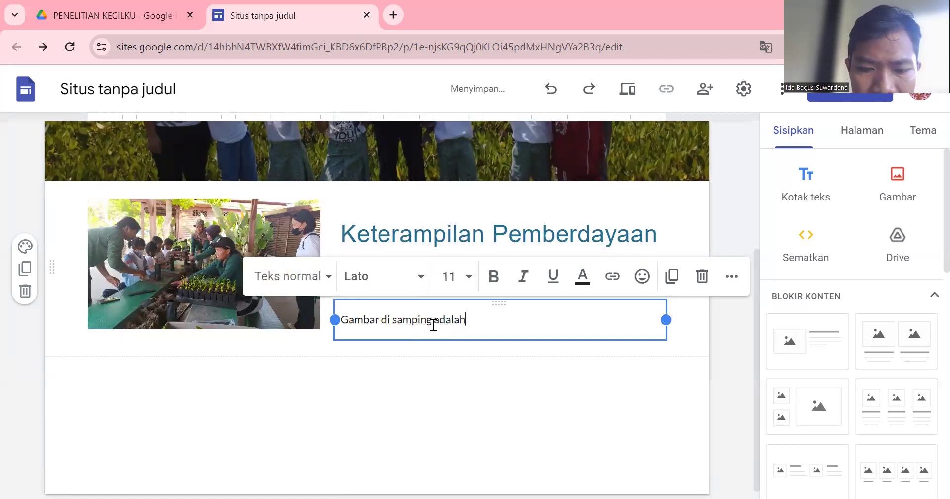
{"action": "type", "text": " kegiatan berkebun saya"}
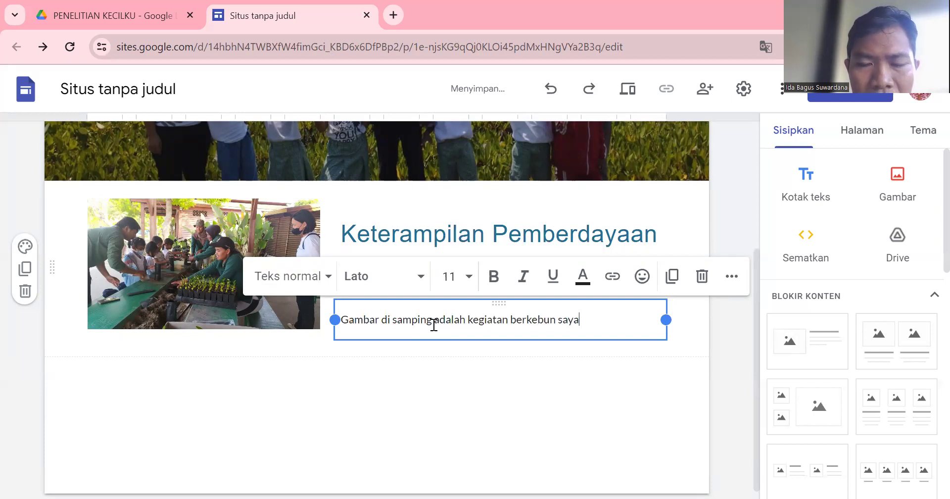
{"action": "type", "text": "lah"}
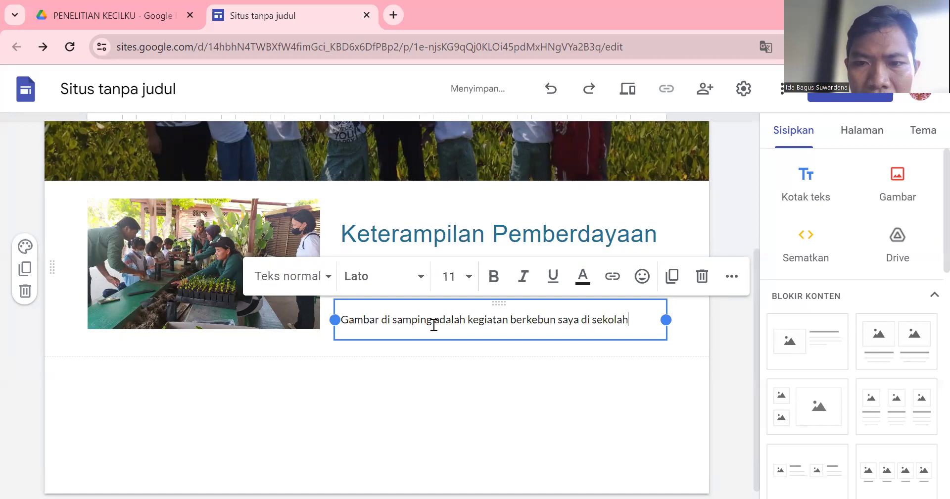
{"action": "type", "text": ". Saya m"}
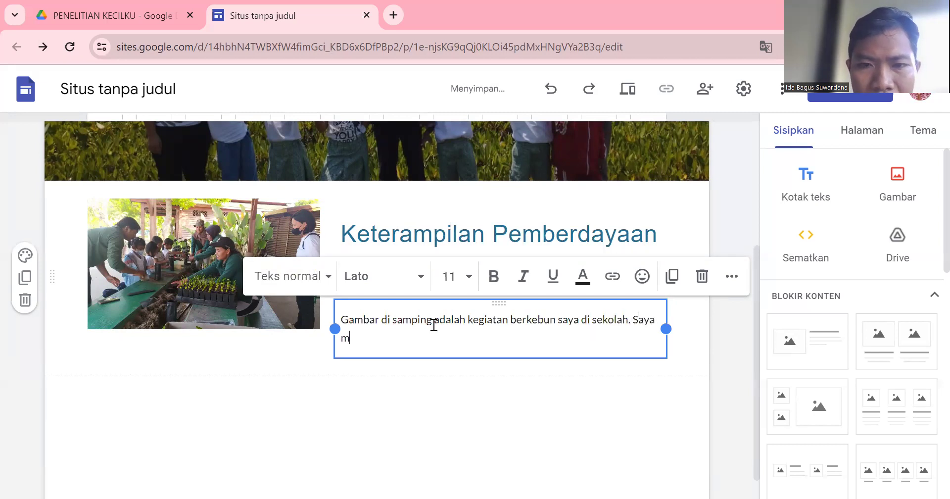
{"action": "type", "text": "enanam"}
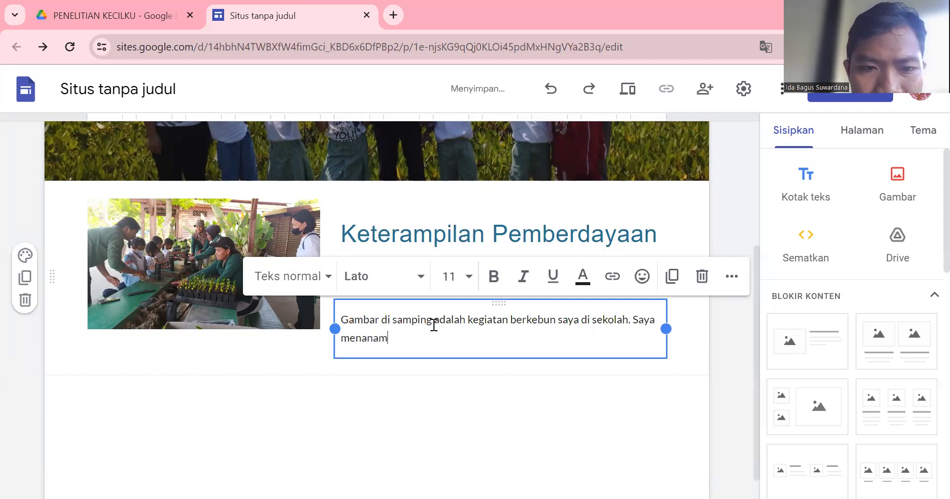
{"action": "type", "text": " pohon "}
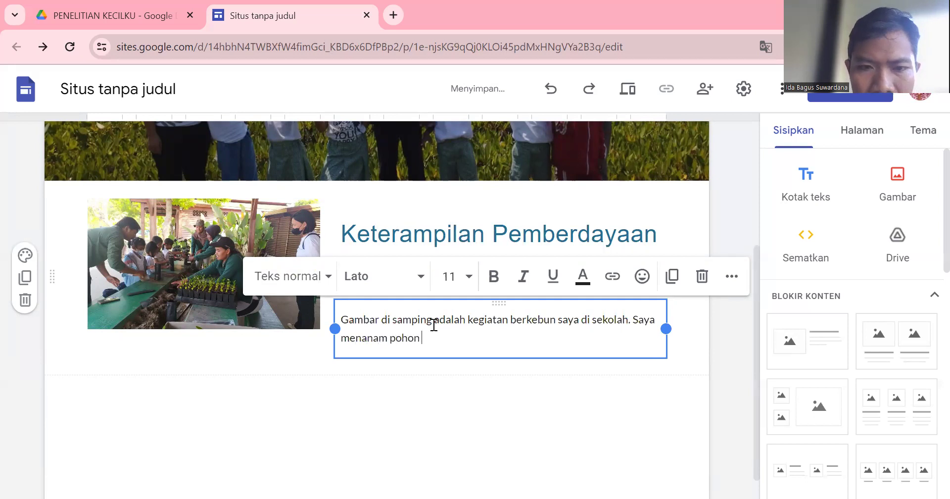
{"action": "type", "text": "pepaya"}
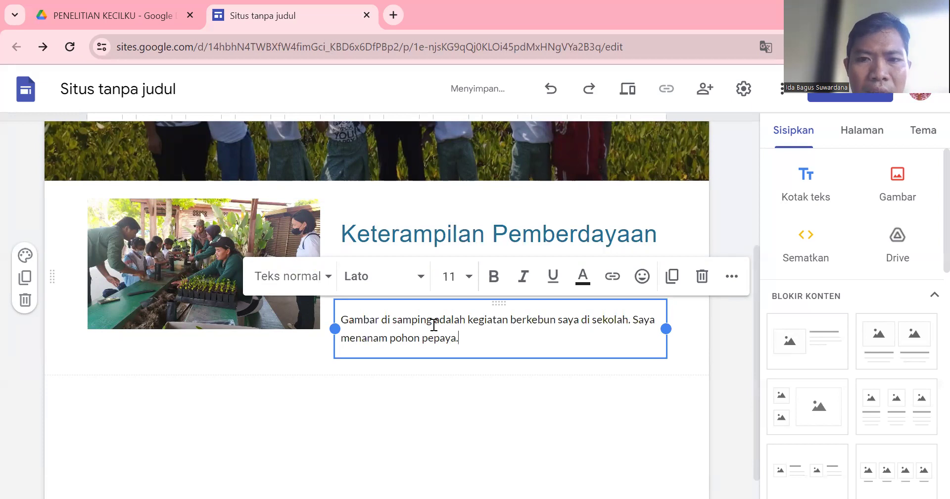
{"action": "type", "text": "."}
{"action": "left_click", "coordinate": [402, 439]}
Drag the gardening photo's corner handle to make it taller.
{"action": "left_click", "coordinate": [276, 297]}
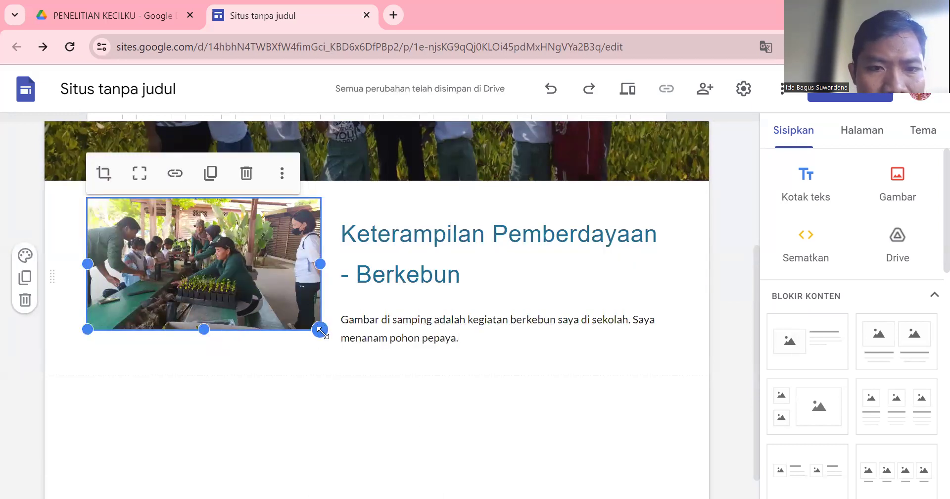
{"action": "left_click_drag", "start_coordinate": [333, 357], "coordinate": [357, 385]}
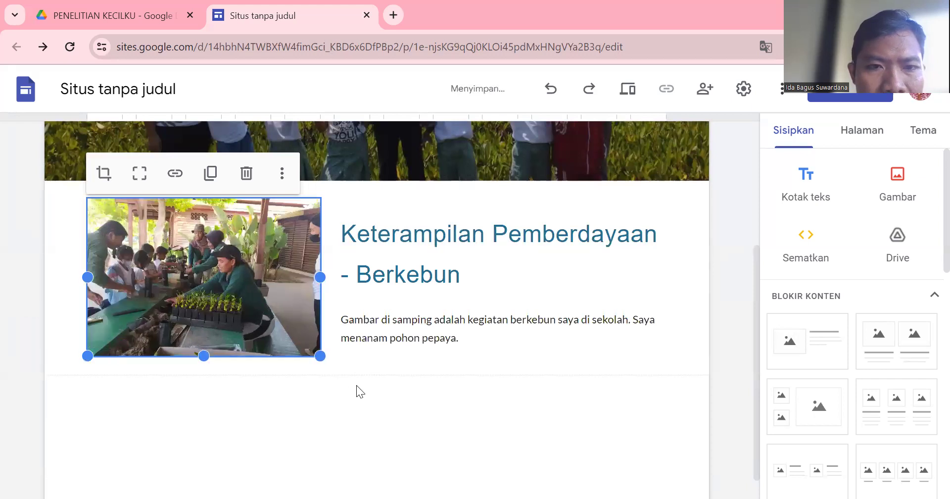
{"action": "left_click", "coordinate": [370, 406]}
{"action": "left_click", "coordinate": [473, 246]}
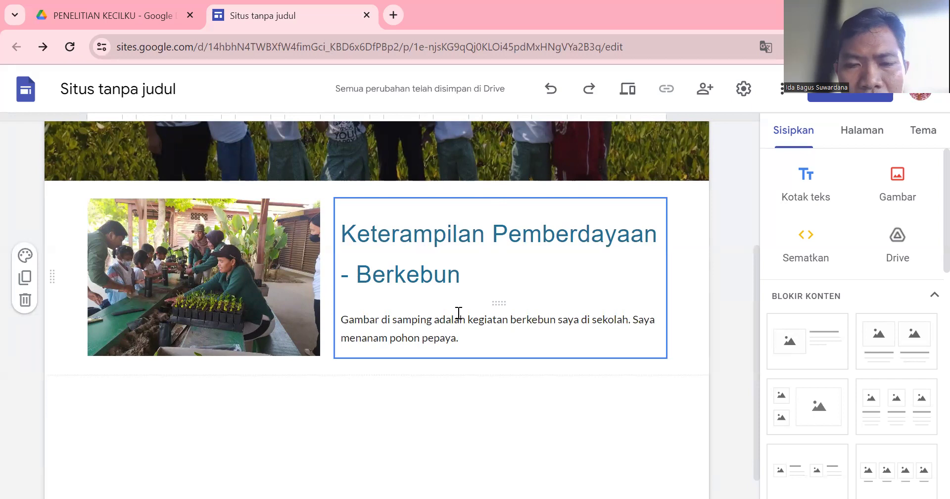
Add a second image-and-text section and upload the second WhatsApp gardening photo into it.
{"action": "left_click", "coordinate": [529, 404]}
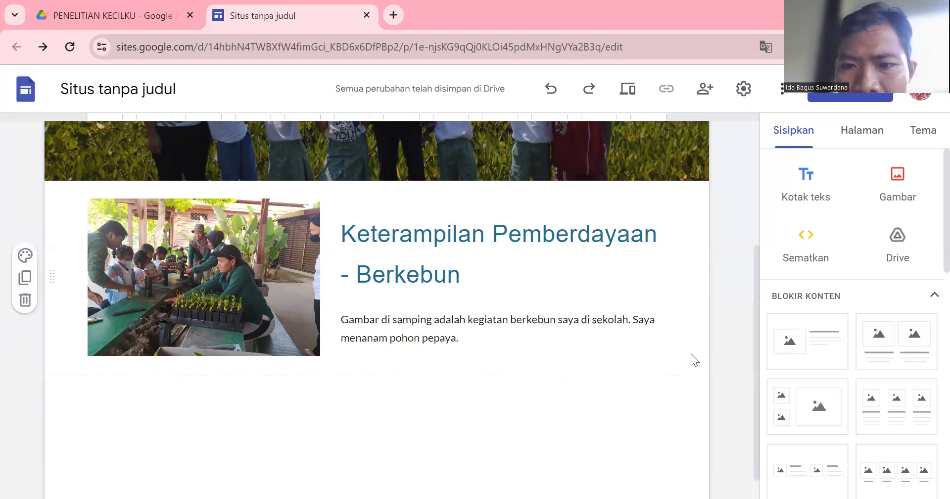
{"action": "left_click", "coordinate": [791, 348]}
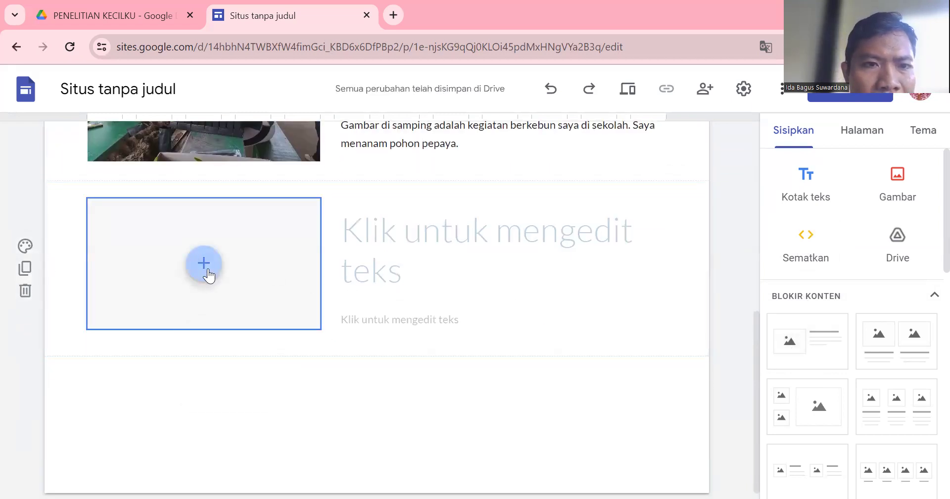
{"action": "left_click", "coordinate": [208, 271]}
{"action": "left_click", "coordinate": [218, 300]}
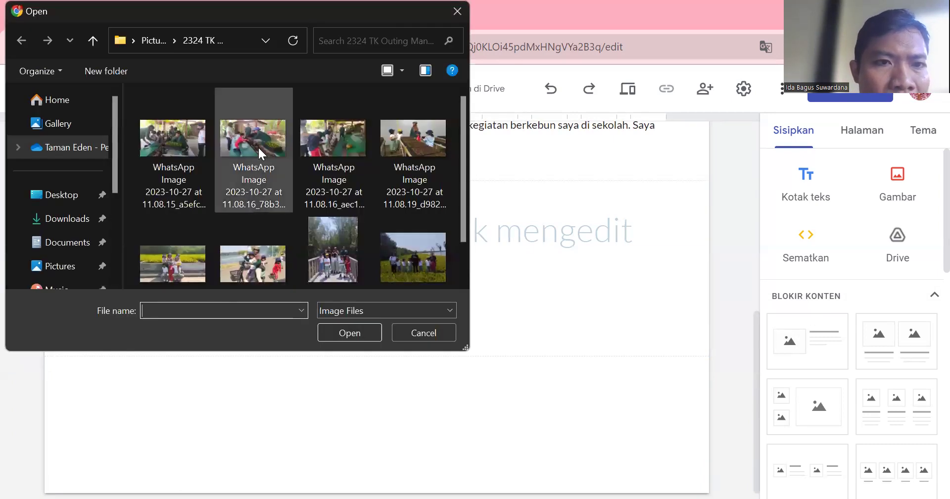
{"action": "left_click", "coordinate": [259, 143]}
{"action": "left_click", "coordinate": [349, 331]}
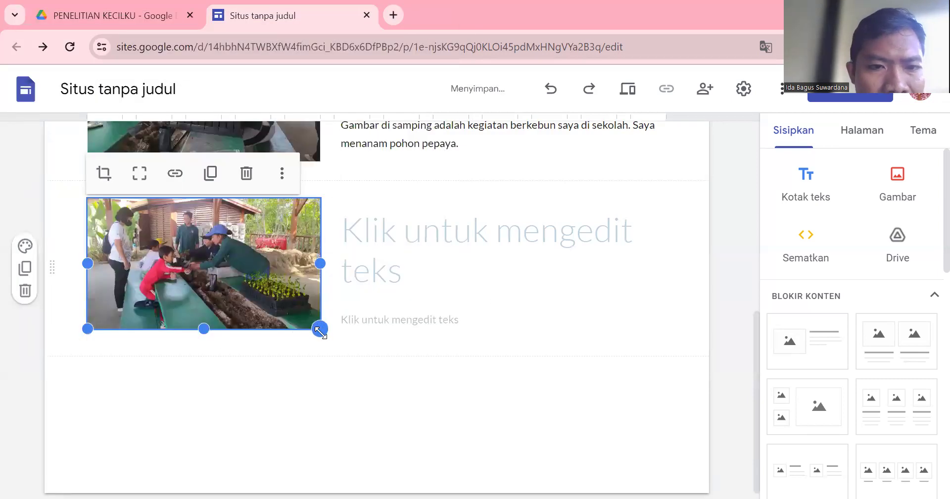
{"action": "left_click", "coordinate": [384, 248]}
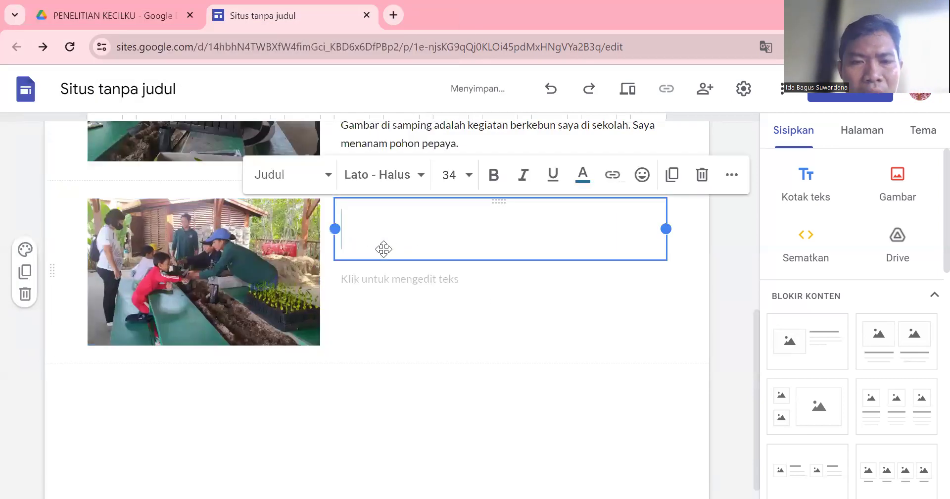
Title the second section 'Keterampilan Wajib - Art' in Arial at size 24.
{"action": "type", "text": "Keteram"}
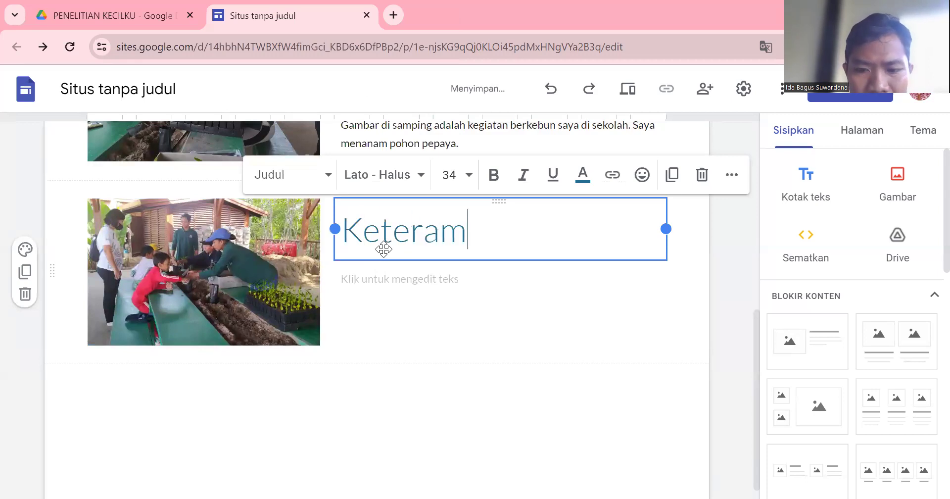
{"action": "type", "text": "pilan Wa"}
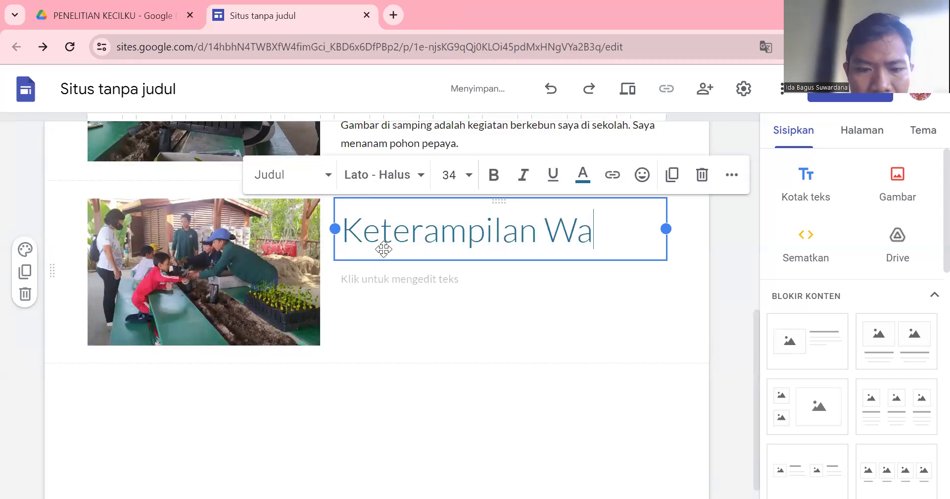
{"action": "type", "text": "jib - Art"}
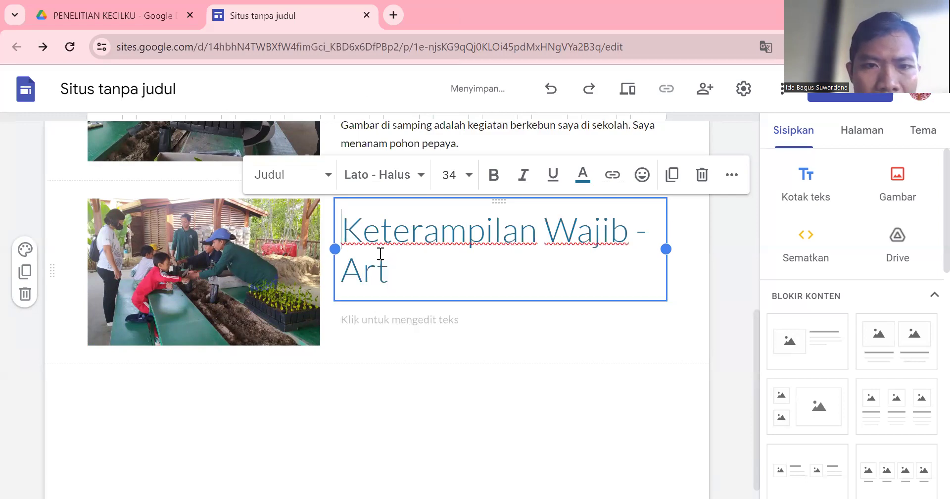
{"action": "key", "text": "ctrl+a"}
{"action": "left_click", "coordinate": [470, 175]}
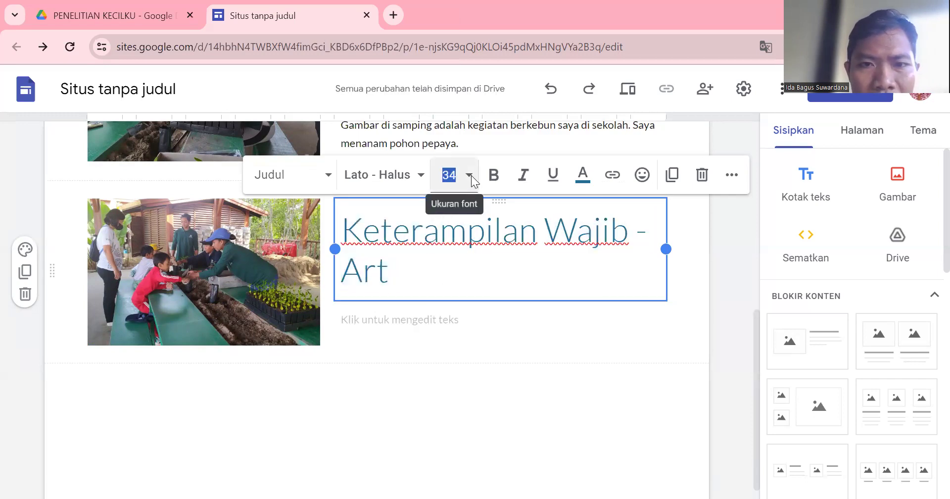
{"action": "left_click", "coordinate": [446, 467]}
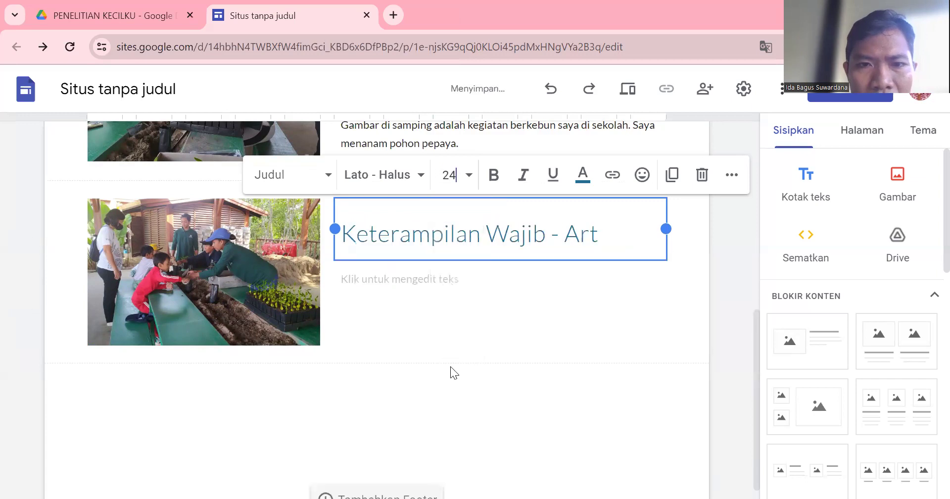
{"action": "left_click", "coordinate": [420, 178]}
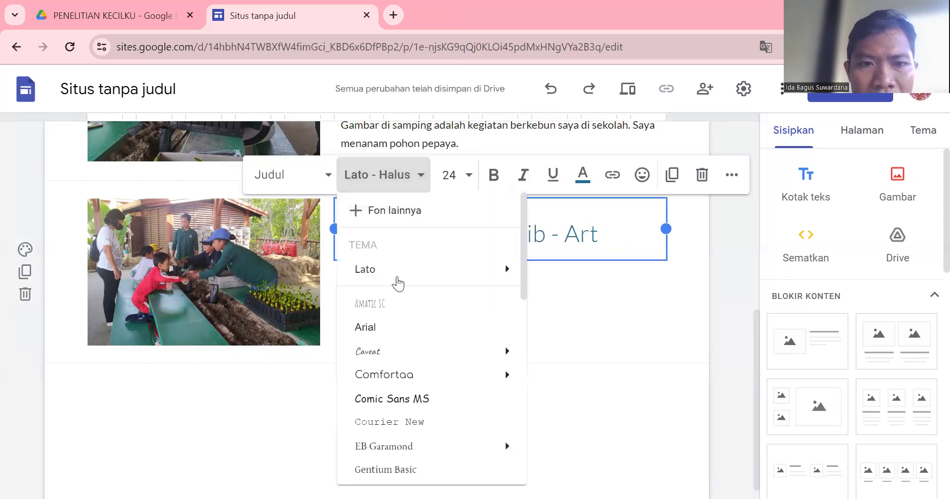
{"action": "left_click", "coordinate": [386, 328]}
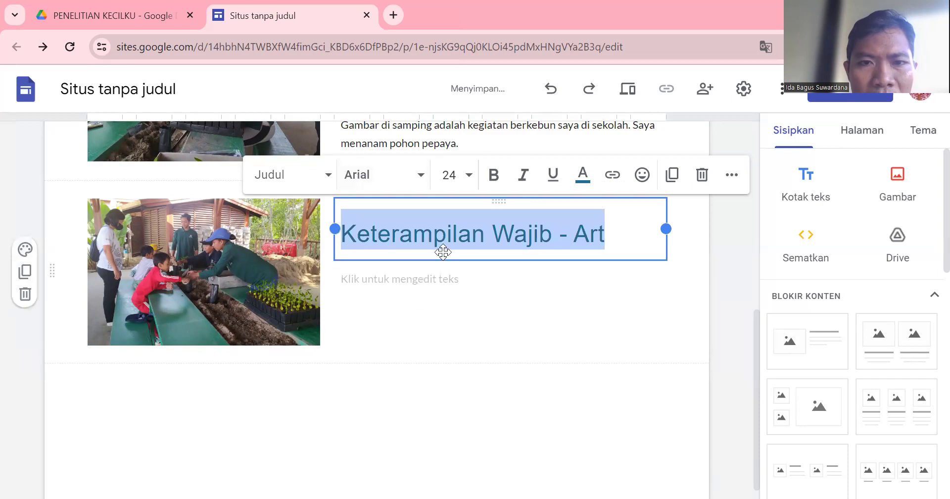
Add the description 'Isi deskripsi' beneath the Art heading.
{"action": "left_click", "coordinate": [395, 285]}
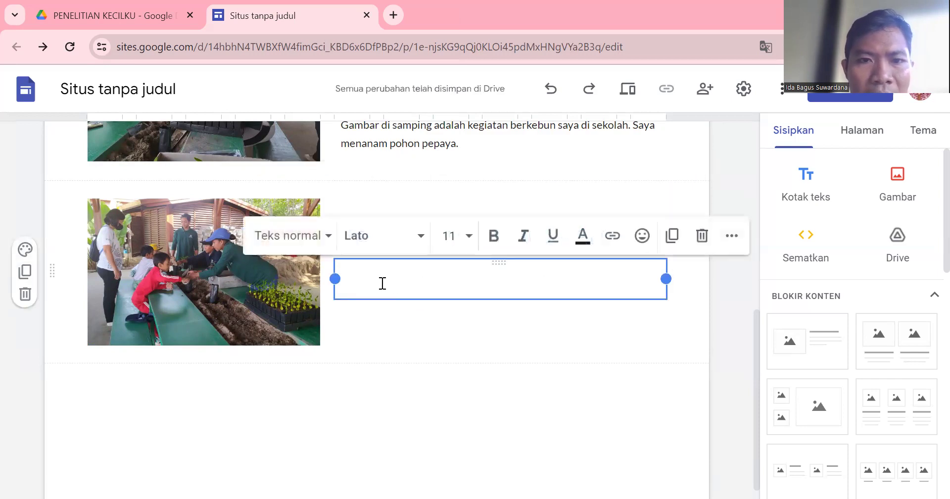
{"action": "type", "text": "Isi deskripsi."}
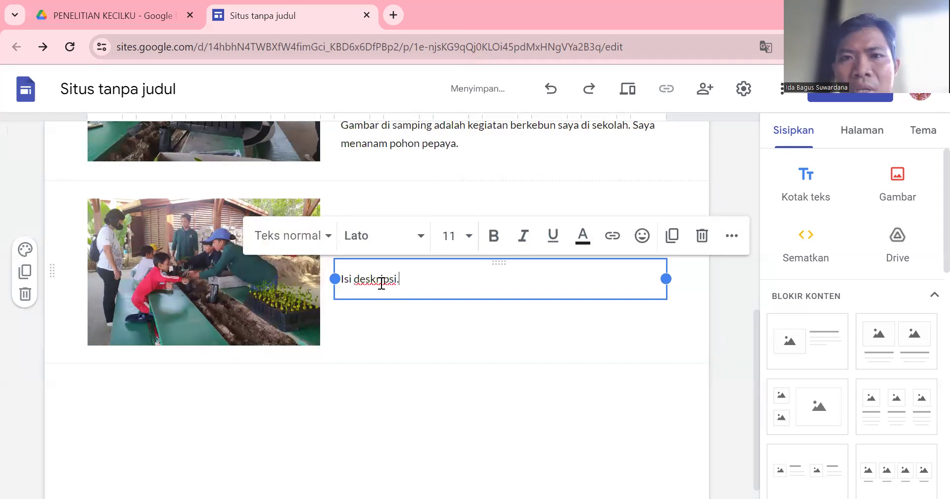
{"action": "left_click", "coordinate": [392, 393]}
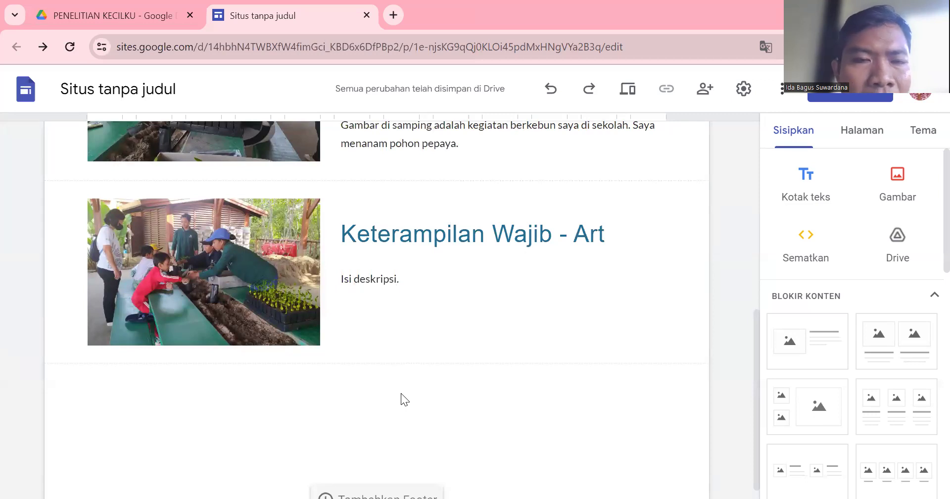
{"action": "scroll", "coordinate": [401, 393], "scroll_direction": "up", "scroll_amount": 8}
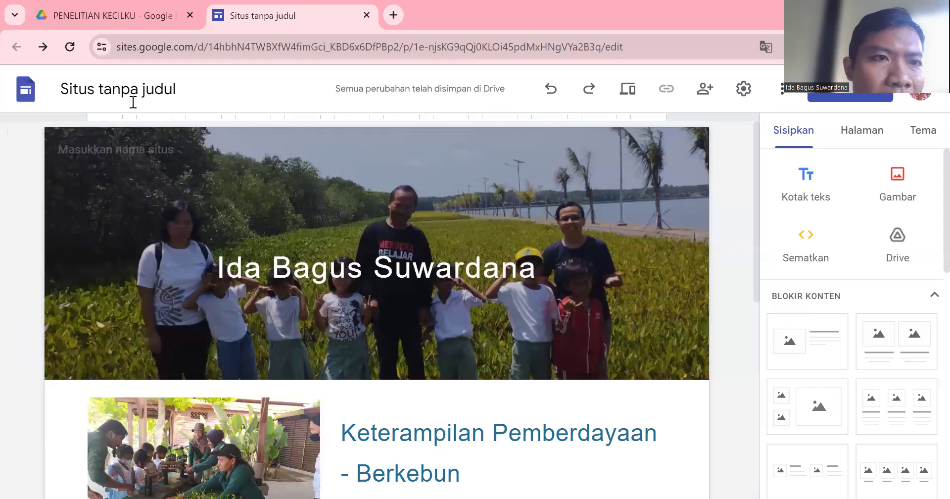
Rename the site to 'danatamaneden' and open its preview.
{"action": "left_click", "coordinate": [123, 90]}
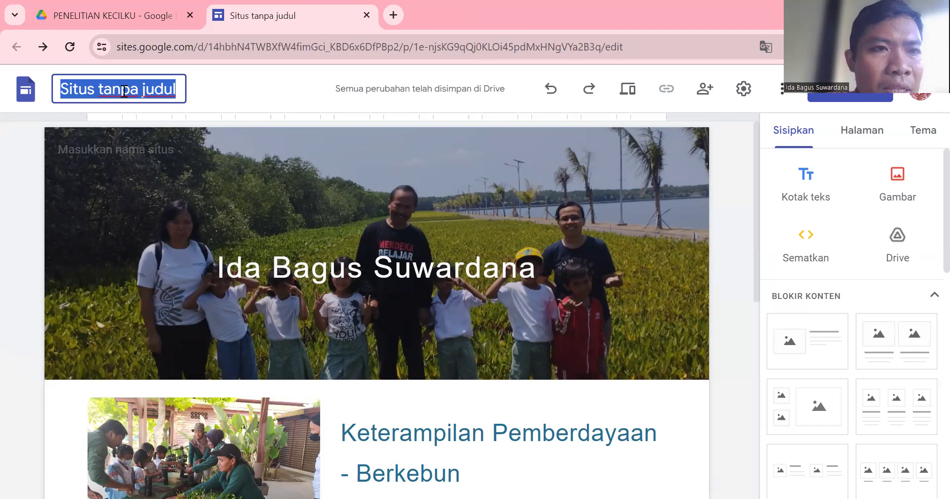
{"action": "type", "text": "dana"}
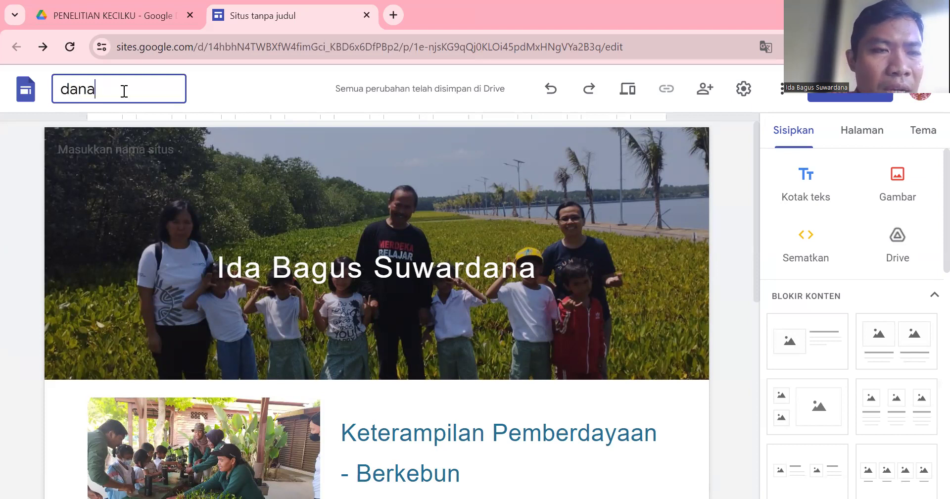
{"action": "type", "text": "tama"}
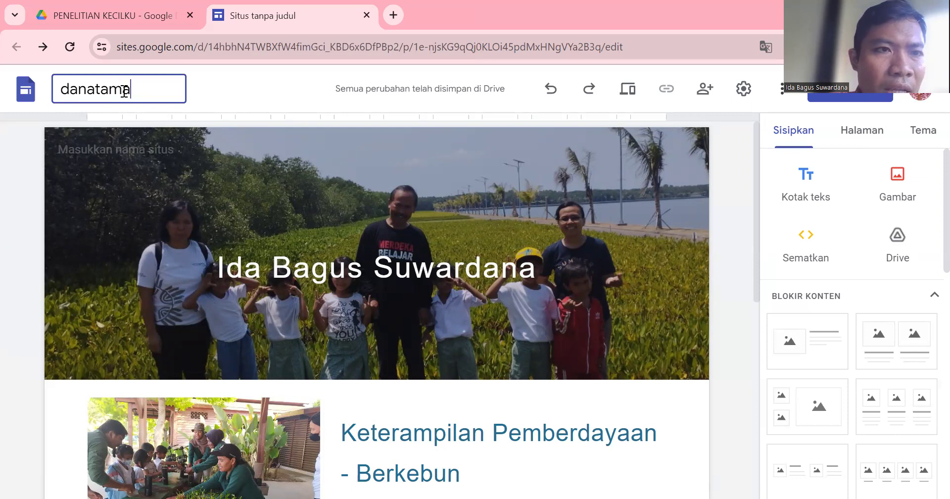
{"action": "type", "text": "neden"}
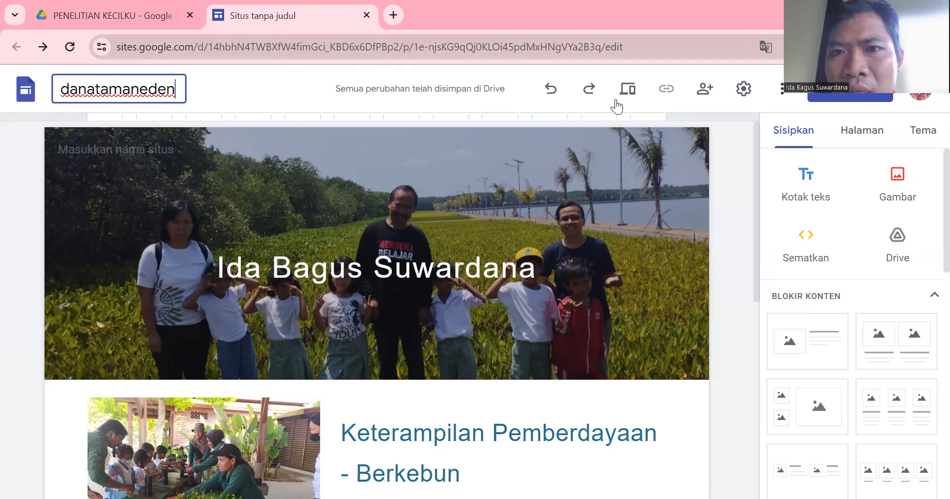
{"action": "left_click", "coordinate": [628, 89]}
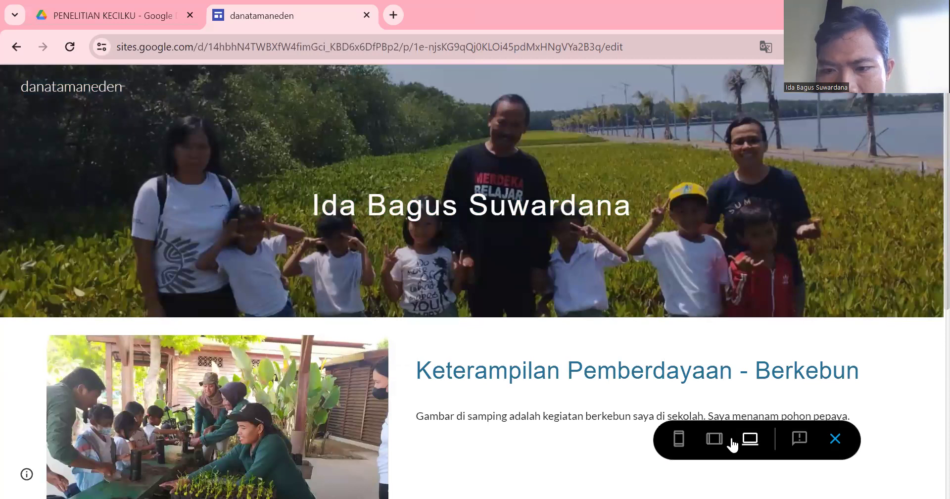
Scroll through the phone-size preview of the site, then exit back to the editor.
{"action": "left_click", "coordinate": [678, 438]}
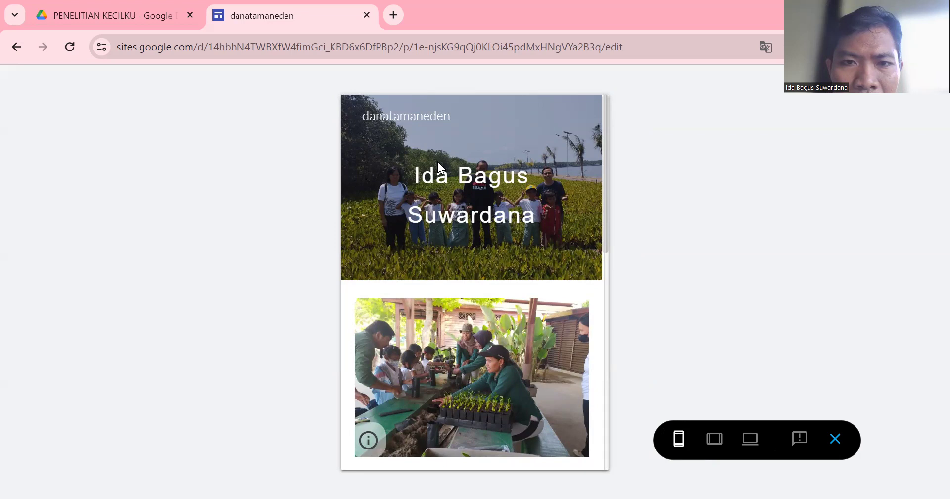
{"action": "scroll", "coordinate": [495, 277], "scroll_direction": "down", "scroll_amount": 2}
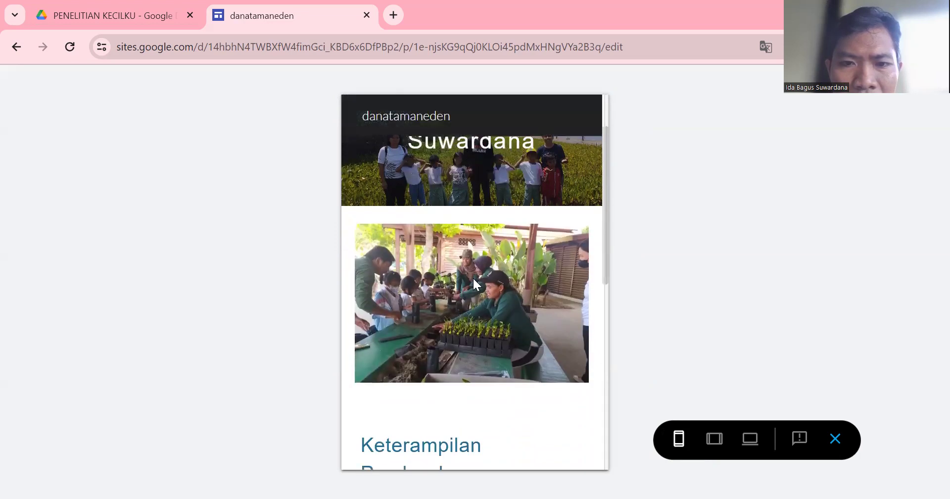
{"action": "scroll", "coordinate": [475, 297], "scroll_direction": "down", "scroll_amount": 3}
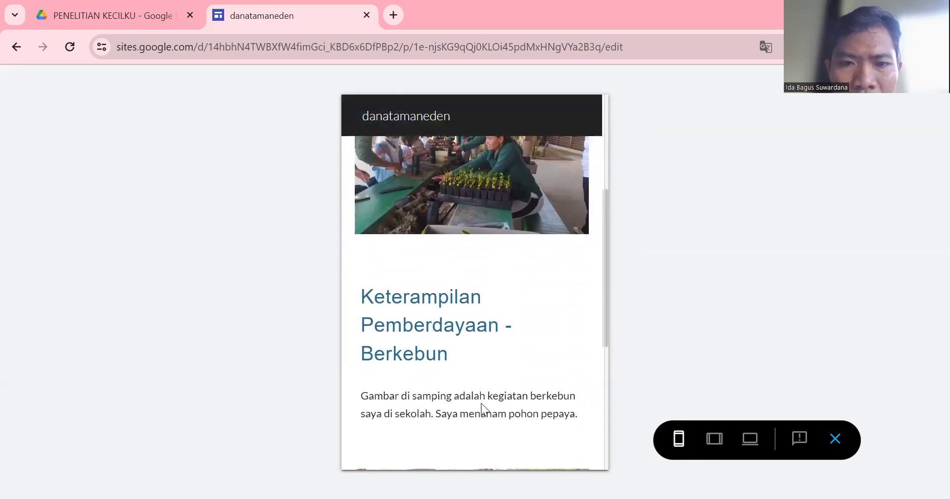
{"action": "scroll", "coordinate": [482, 396], "scroll_direction": "down", "scroll_amount": 3}
{"action": "scroll", "coordinate": [476, 381], "scroll_direction": "down", "scroll_amount": 3}
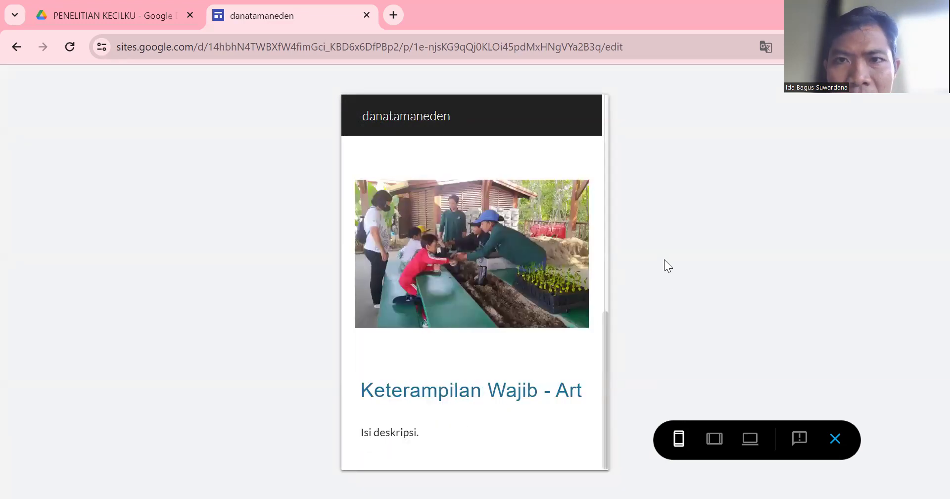
{"action": "scroll", "coordinate": [460, 375], "scroll_direction": "up", "scroll_amount": 10}
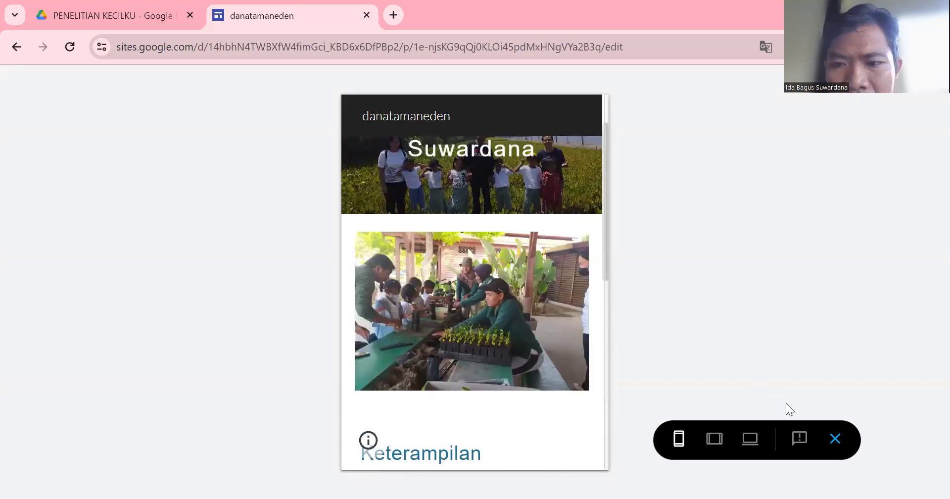
{"action": "left_click", "coordinate": [834, 440]}
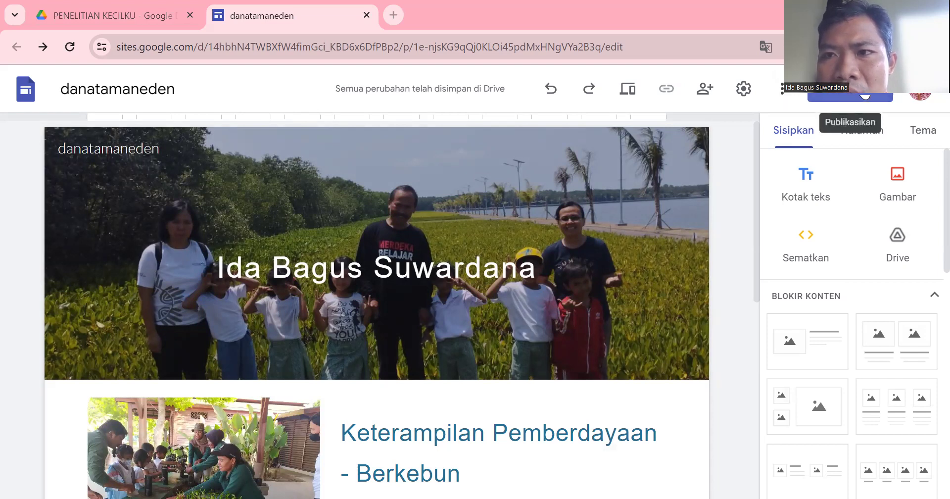
Enter an available web address, starting from 'danatamaneden' and editing it until accepted, then open viewer management.
{"action": "left_click", "coordinate": [851, 97]}
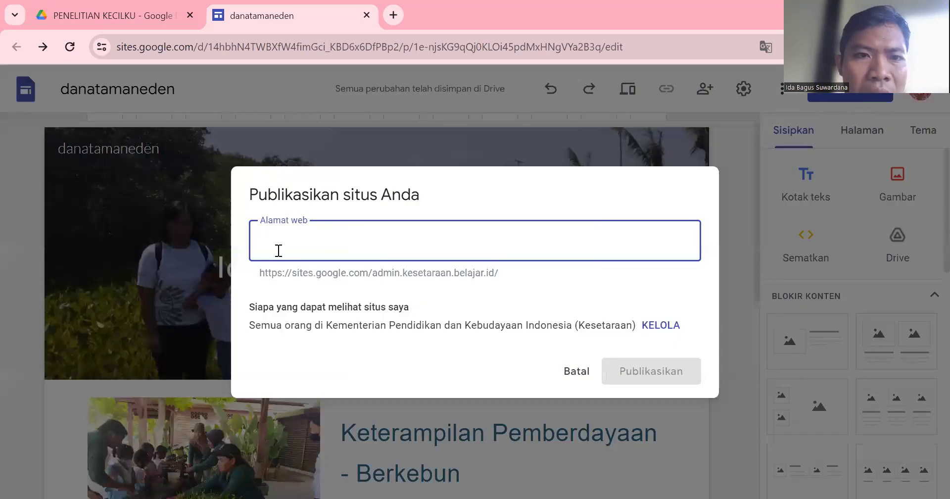
{"action": "type", "text": "d"}
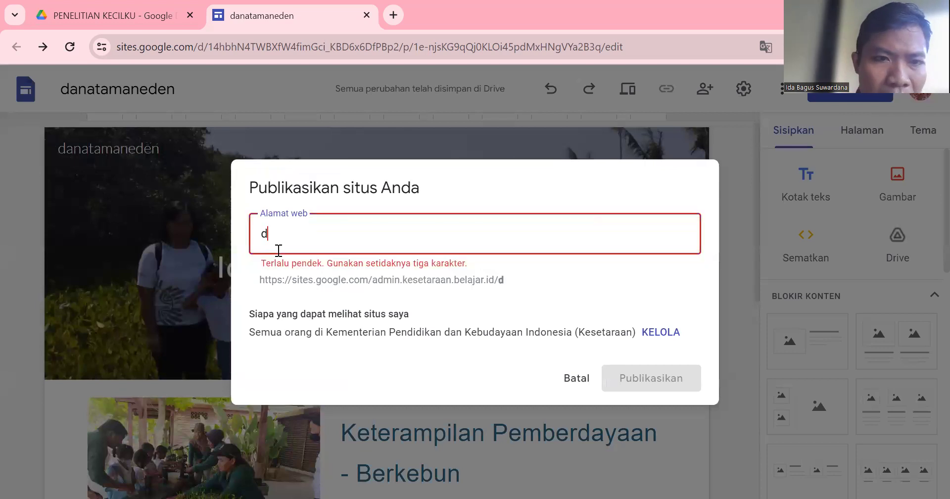
{"action": "type", "text": "anatamaneden"}
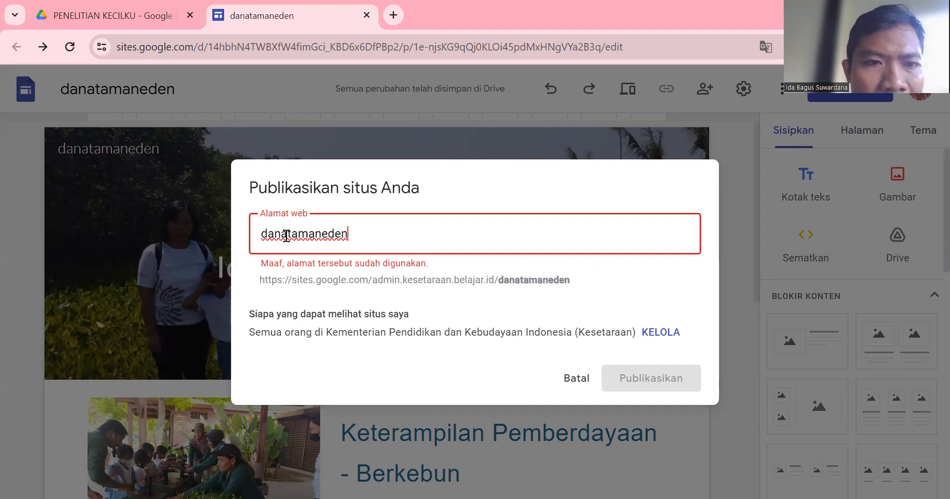
{"action": "left_click_drag", "start_coordinate": [287, 235], "coordinate": [260, 236]}
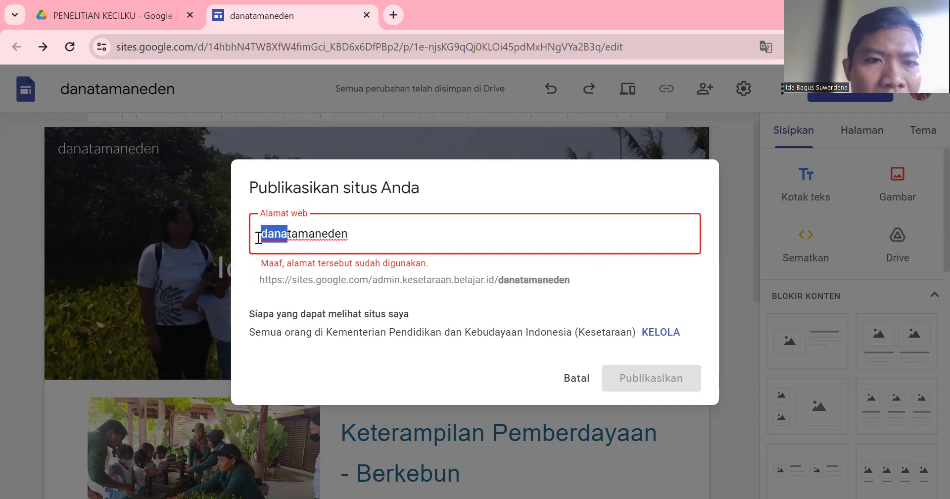
{"action": "type", "text": "idabagus"}
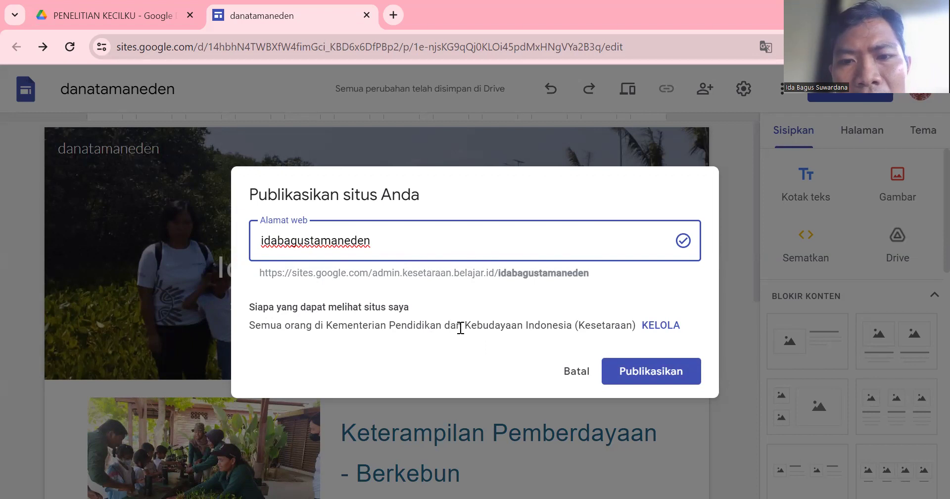
{"action": "left_click", "coordinate": [660, 327]}
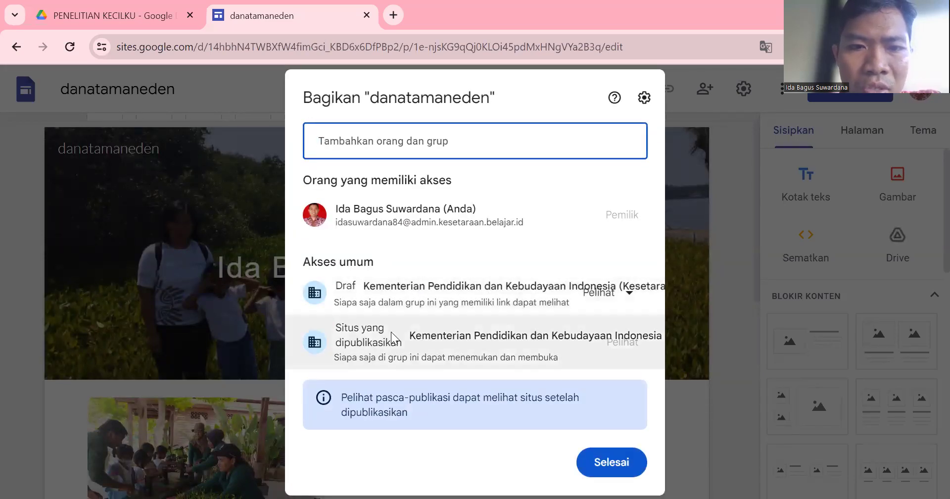
Set the published site's visibility to Publik and publish the site at the chosen address.
{"action": "left_click", "coordinate": [496, 341]}
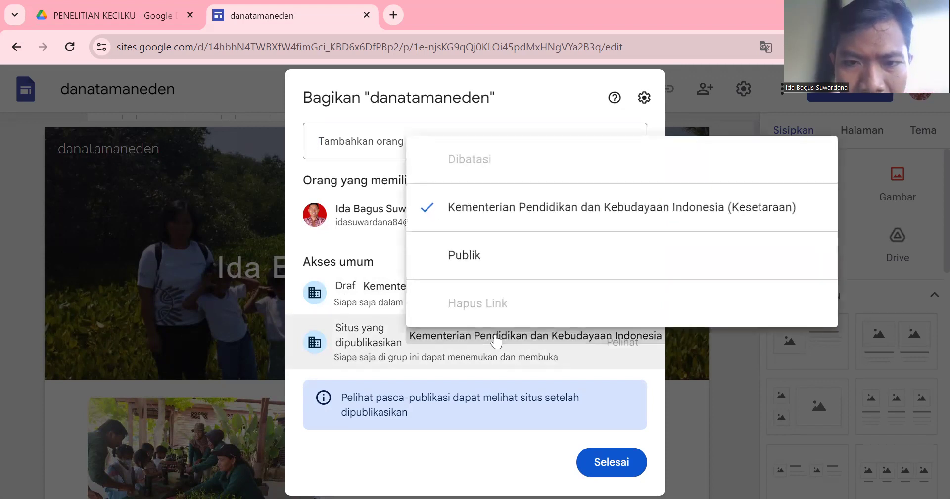
{"action": "left_click", "coordinate": [454, 256]}
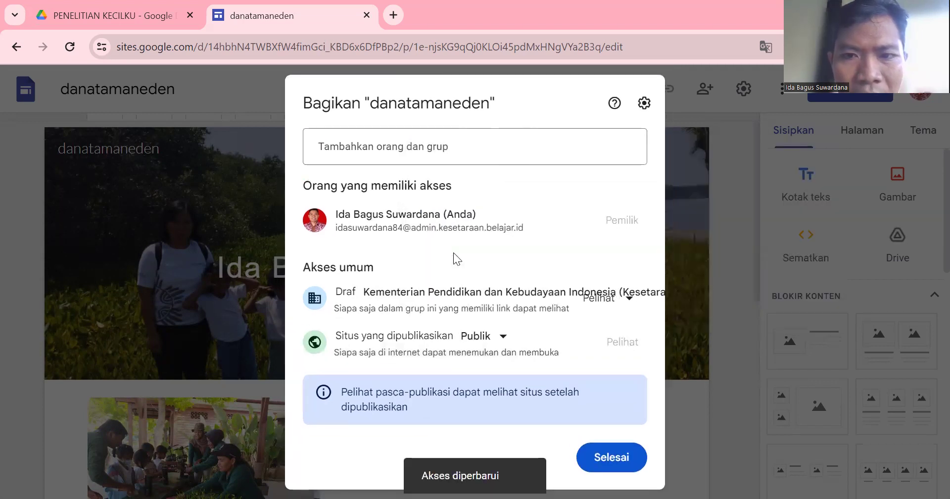
{"action": "left_click", "coordinate": [612, 459]}
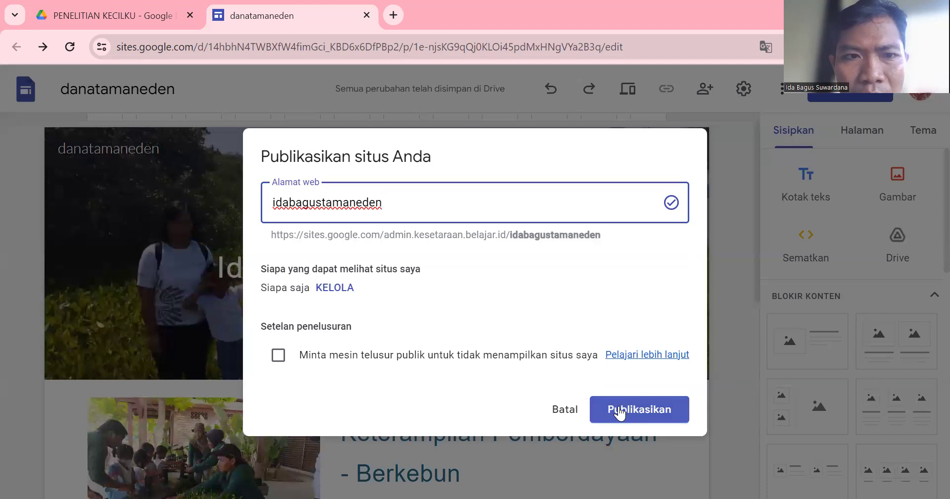
{"action": "left_click", "coordinate": [656, 416]}
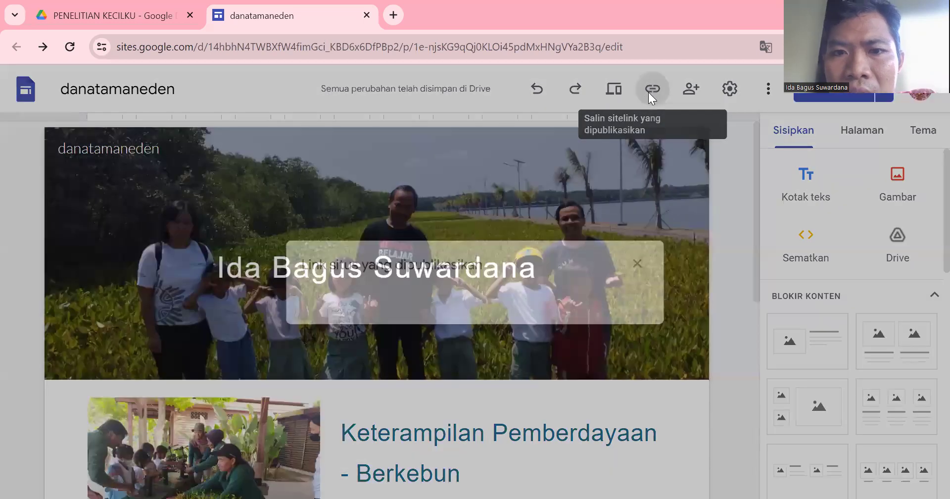
Copy the published danatamaneden site link with Salin link.
{"action": "left_click", "coordinate": [648, 92]}
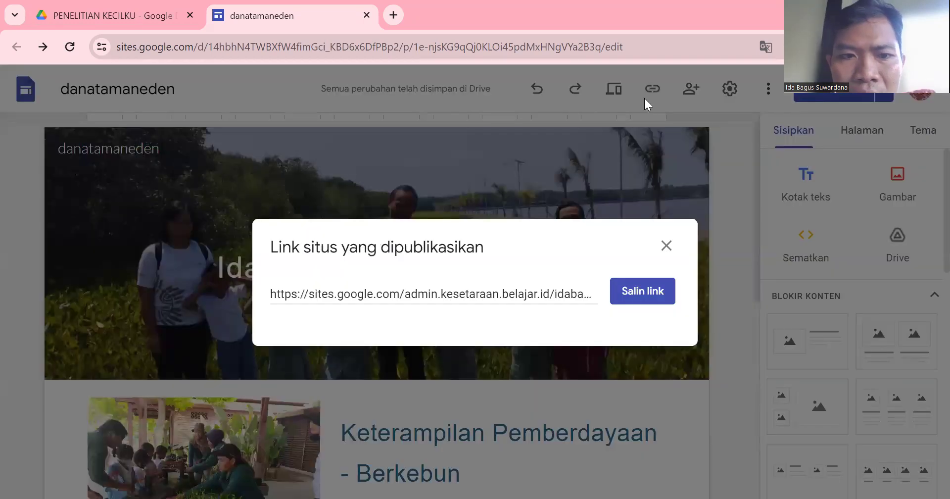
{"action": "left_click", "coordinate": [645, 294]}
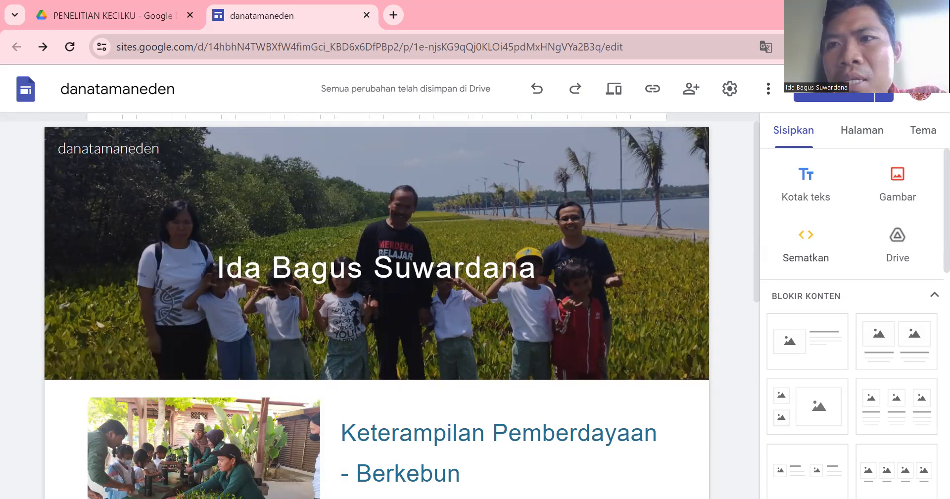
{"action": "mouse_move", "coordinate": [617, 216]}
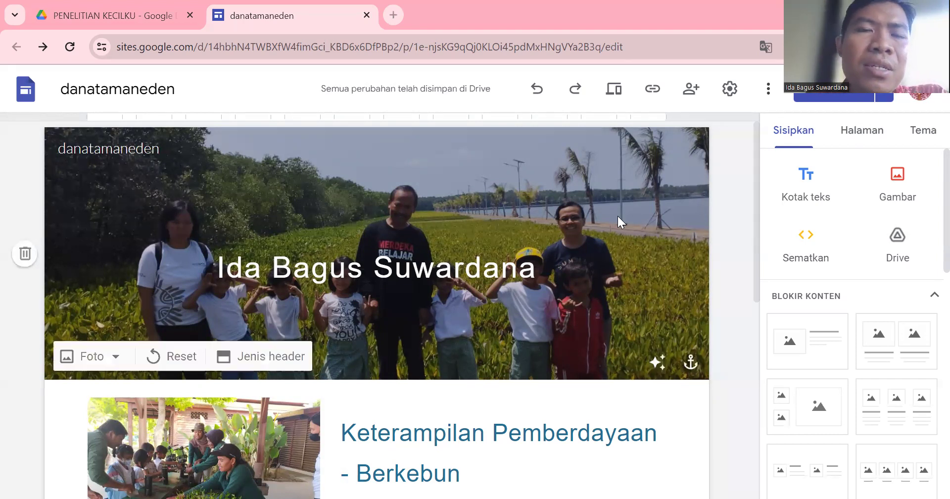